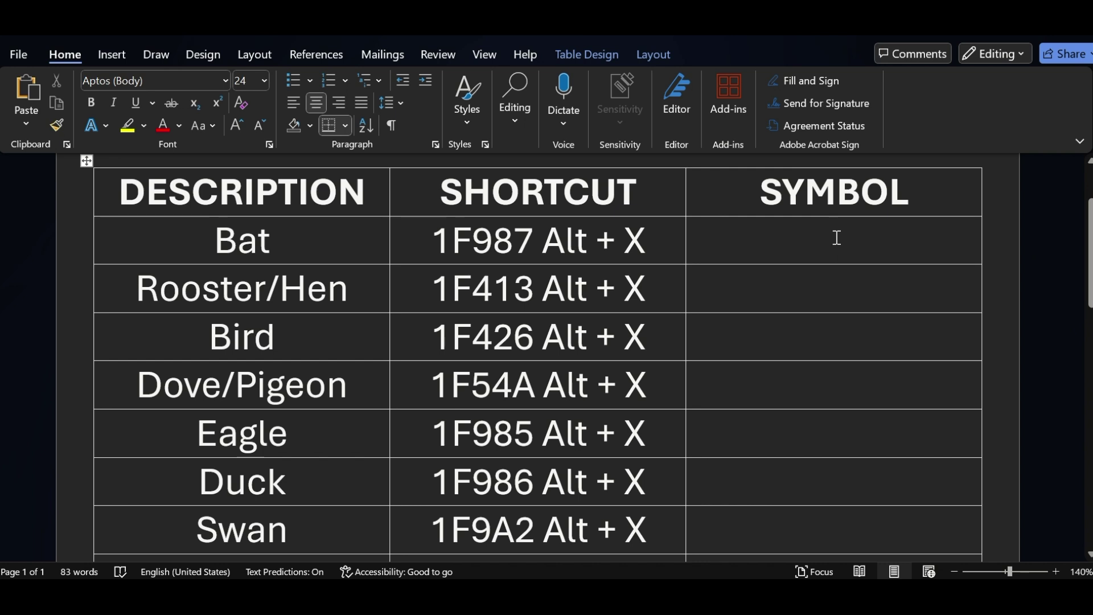
Step: Convert codes 1F987, 1F413, 1F426 and 1F54A into the bat, rooster, bird and dove emoji with Alt+X
type("1F9")
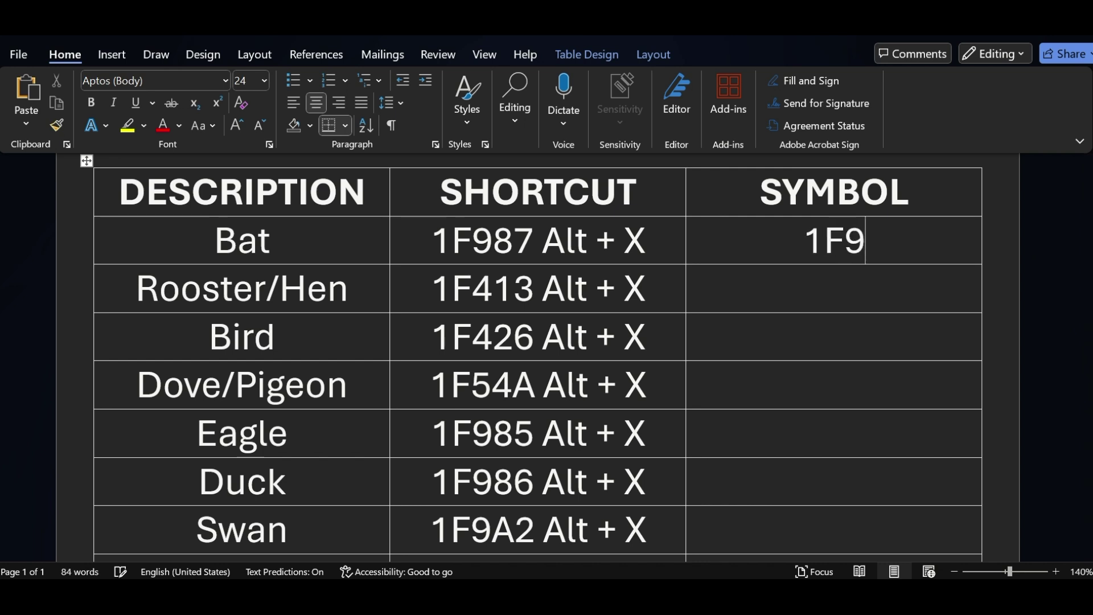
type("87")
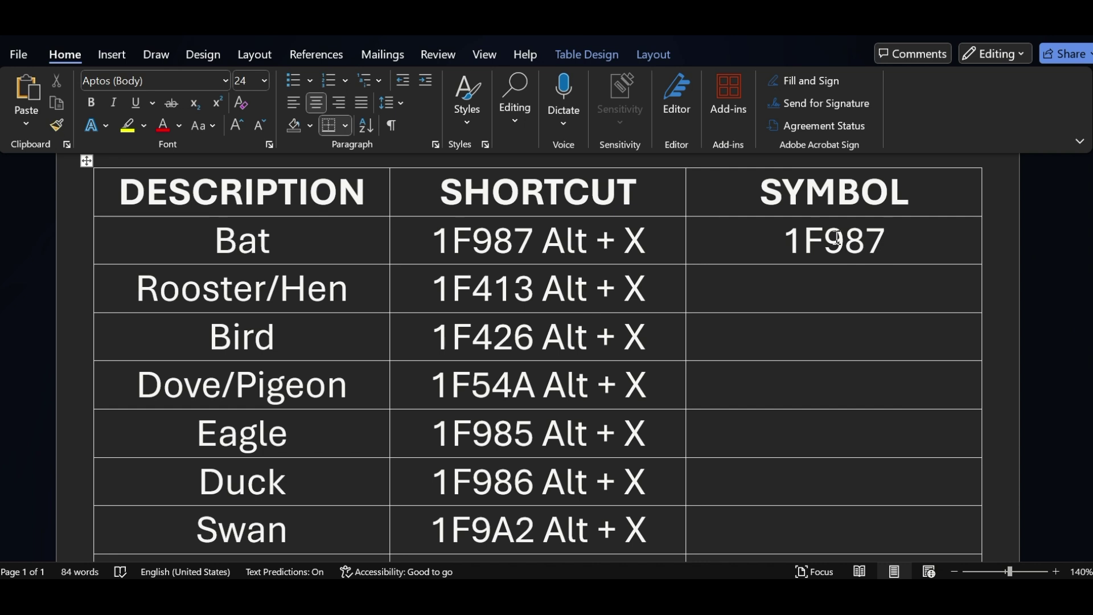
key("alt+x")
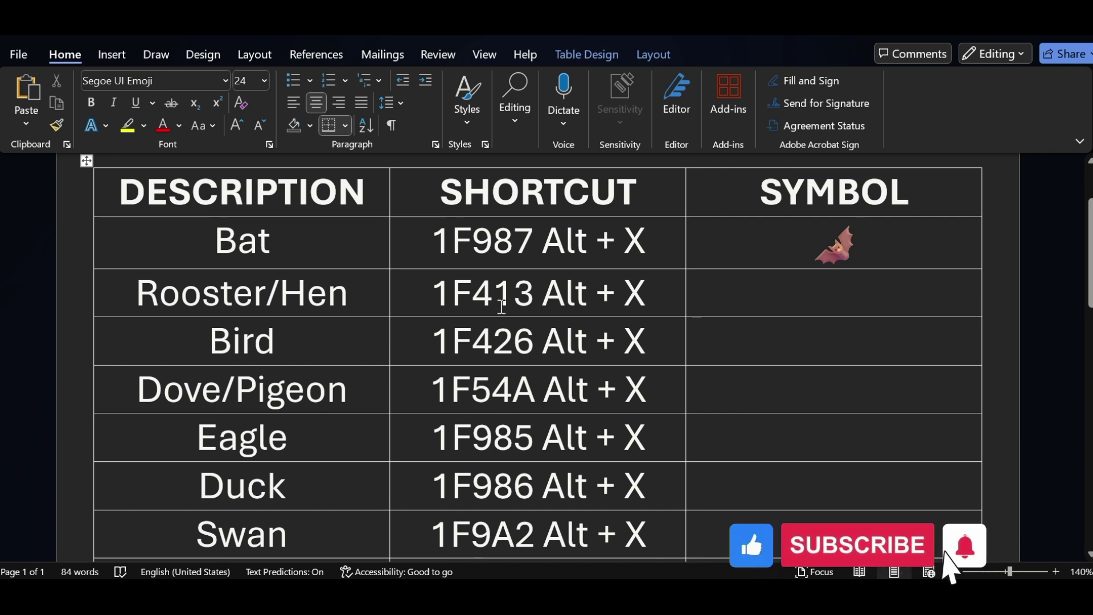
left_click(846, 296)
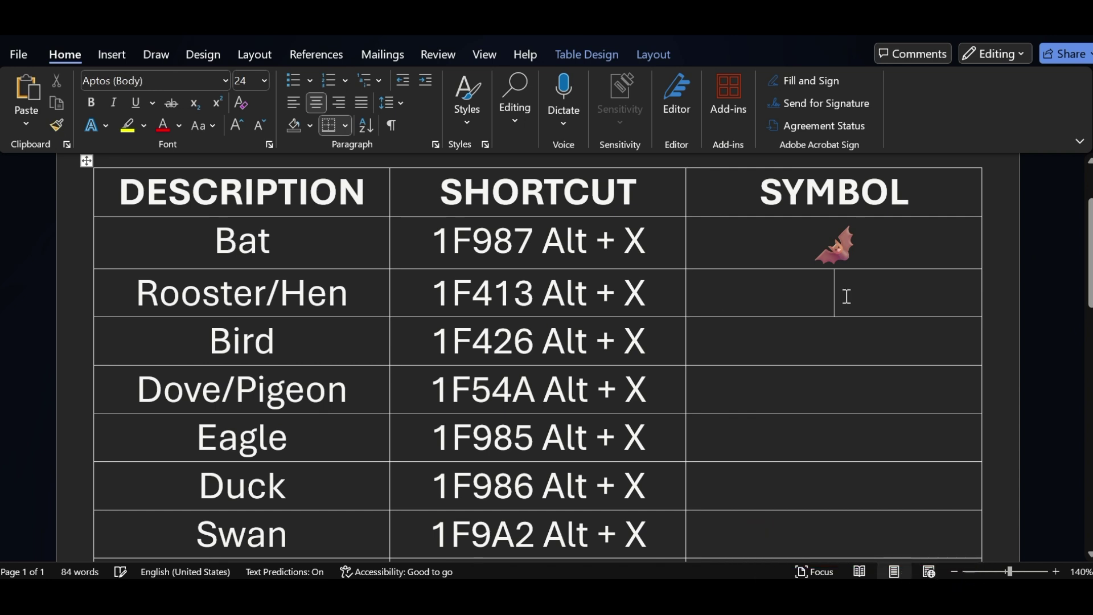
type("1F413")
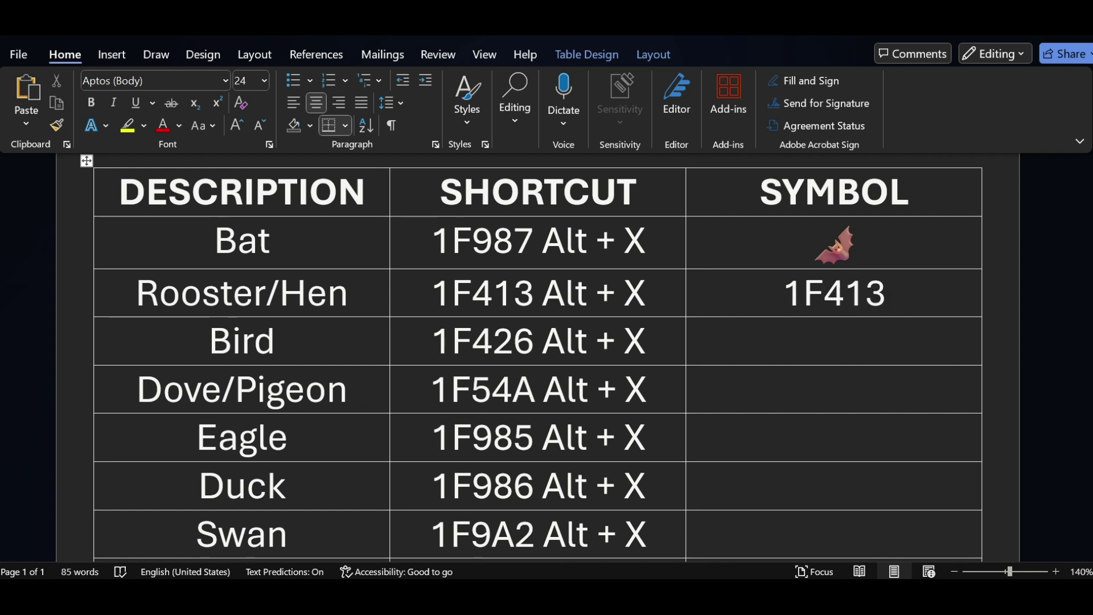
key("alt")
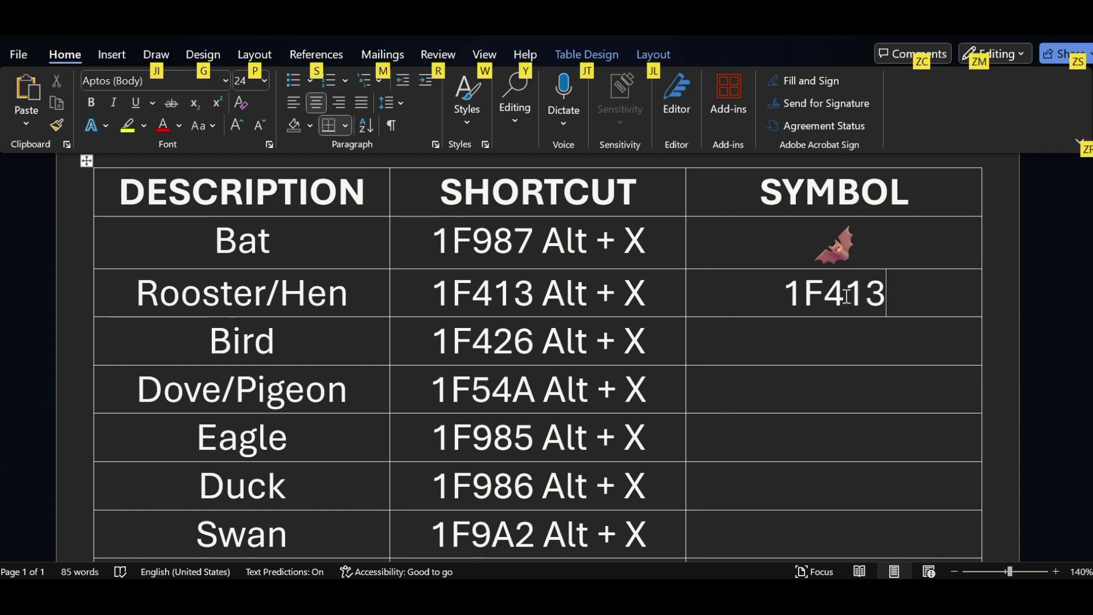
key("alt+x")
left_click(837, 360)
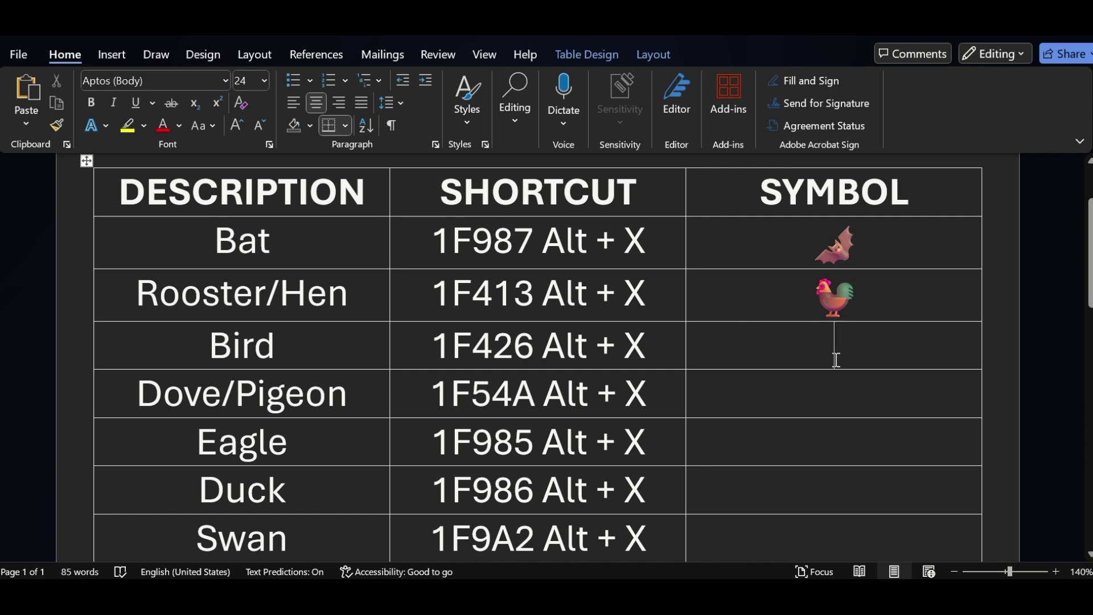
type("1F")
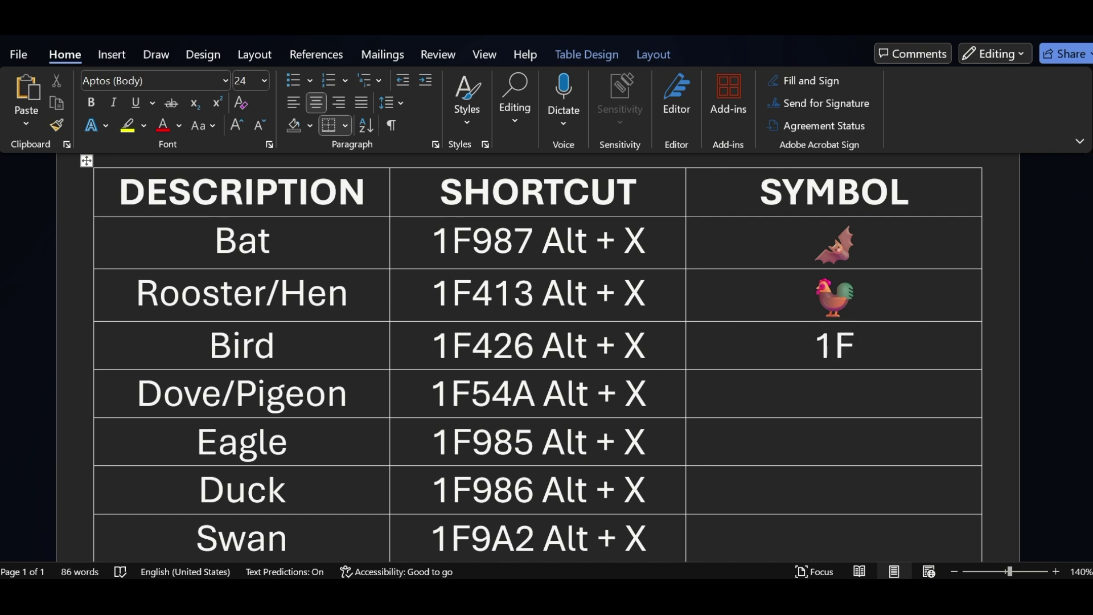
type("426")
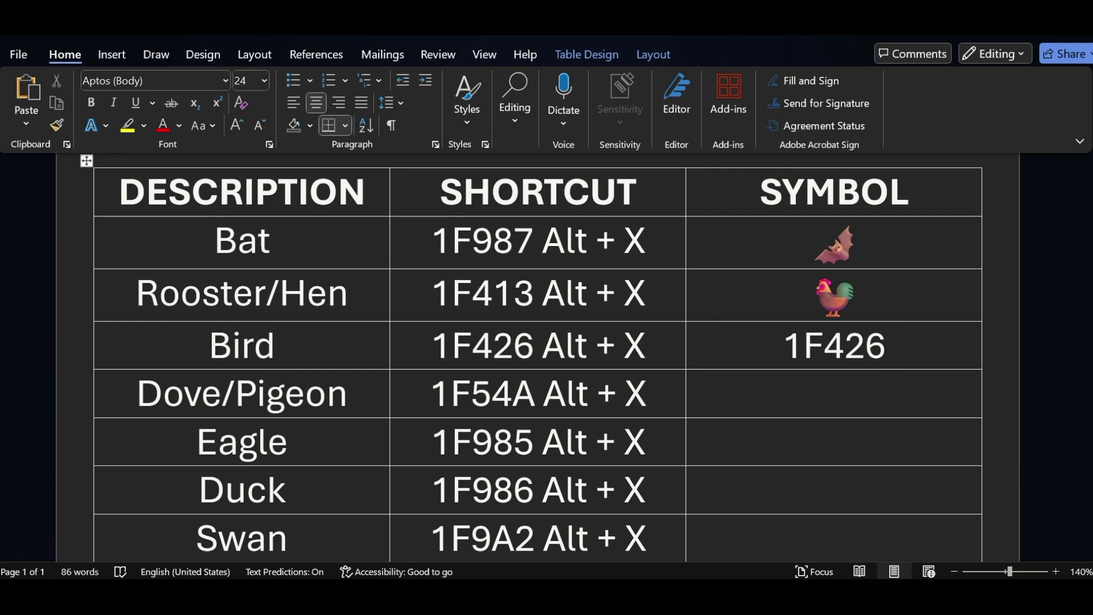
key("alt+x")
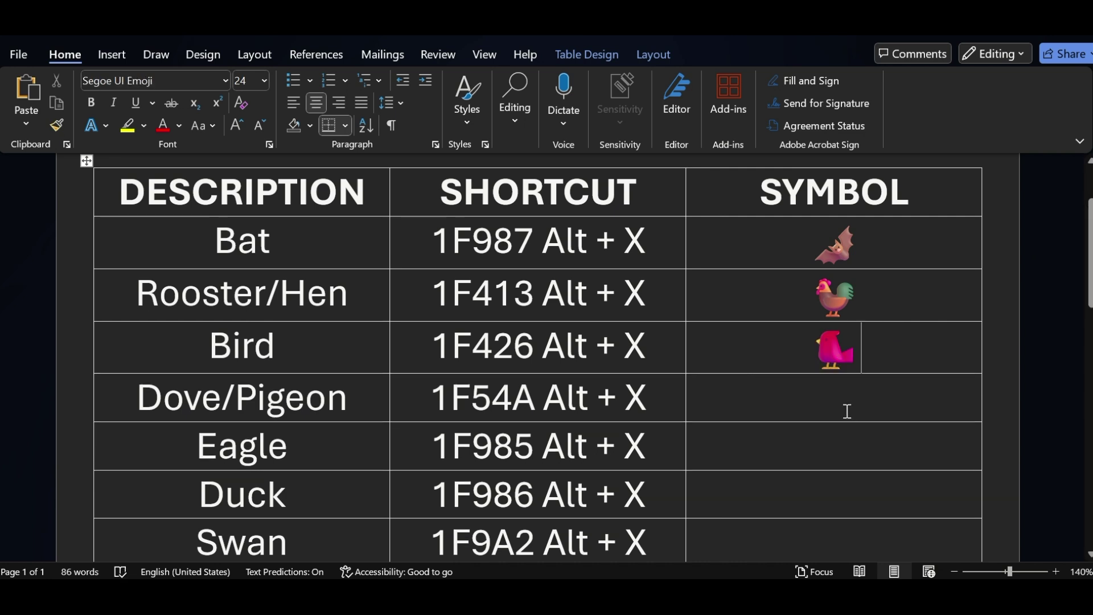
left_click(844, 409)
type("1F")
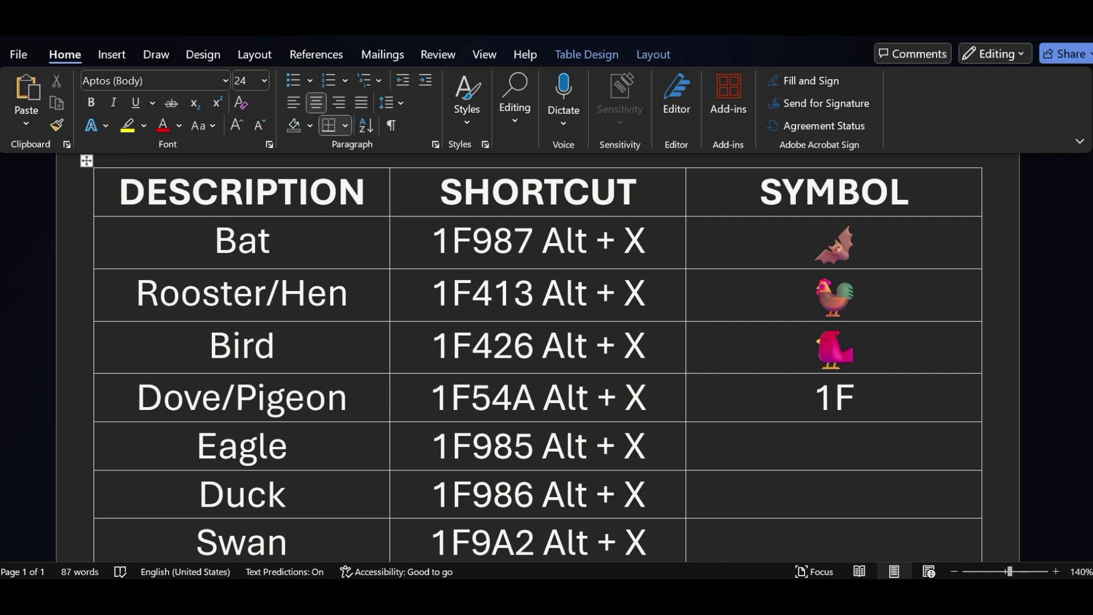
type("54A")
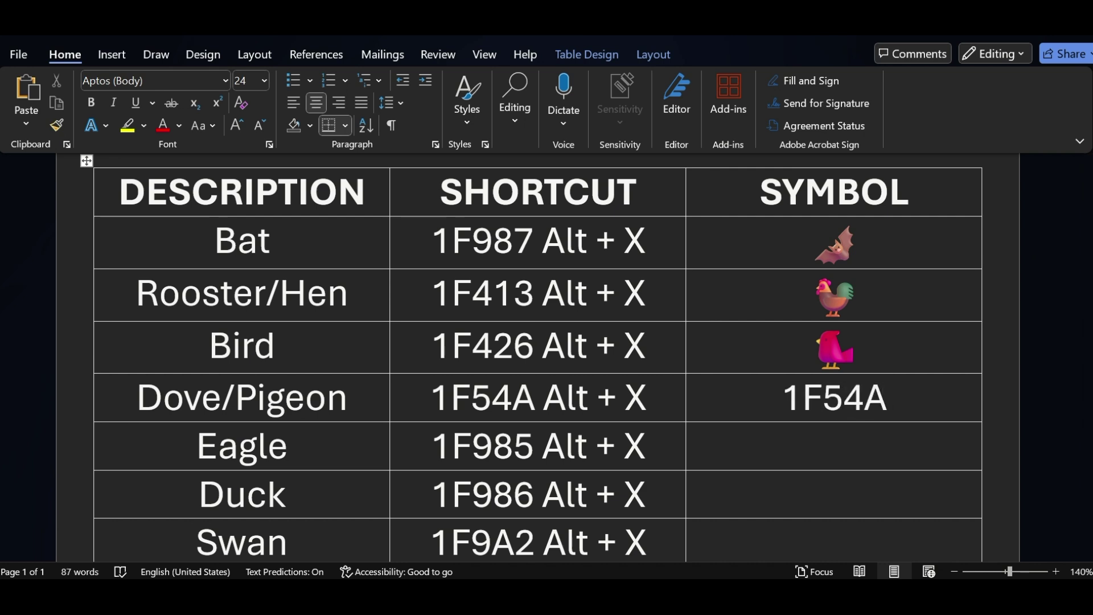
key("alt+x")
Step: Fill the Eagle, Duck and Swan SYMBOL cells using codes 1F985, 1F986 and 1F9A2
scroll(840, 405, "down", 2)
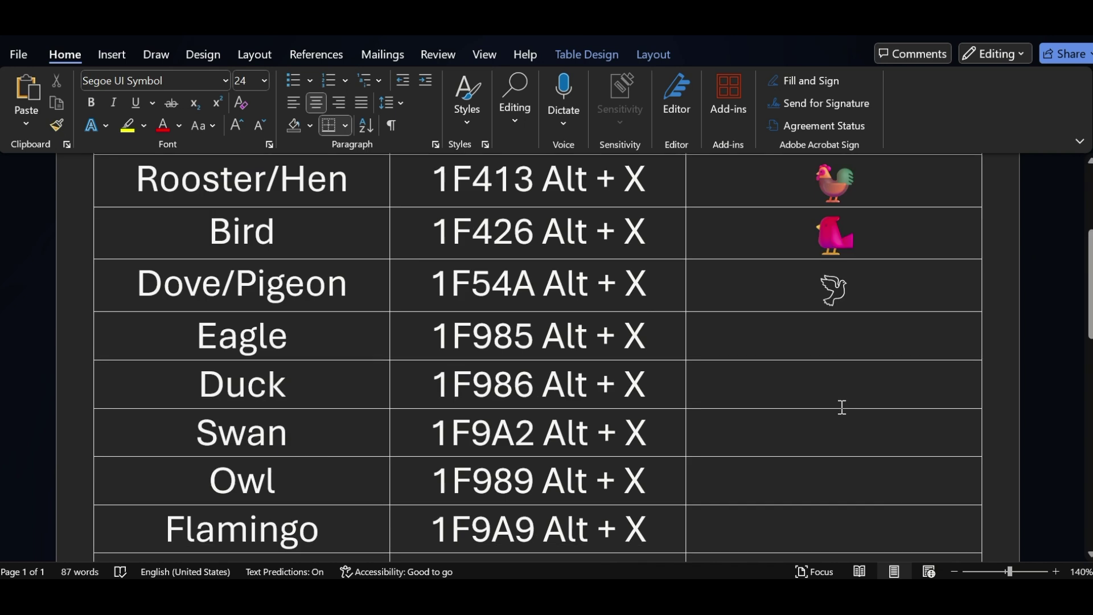
left_click(838, 343)
type("1F9")
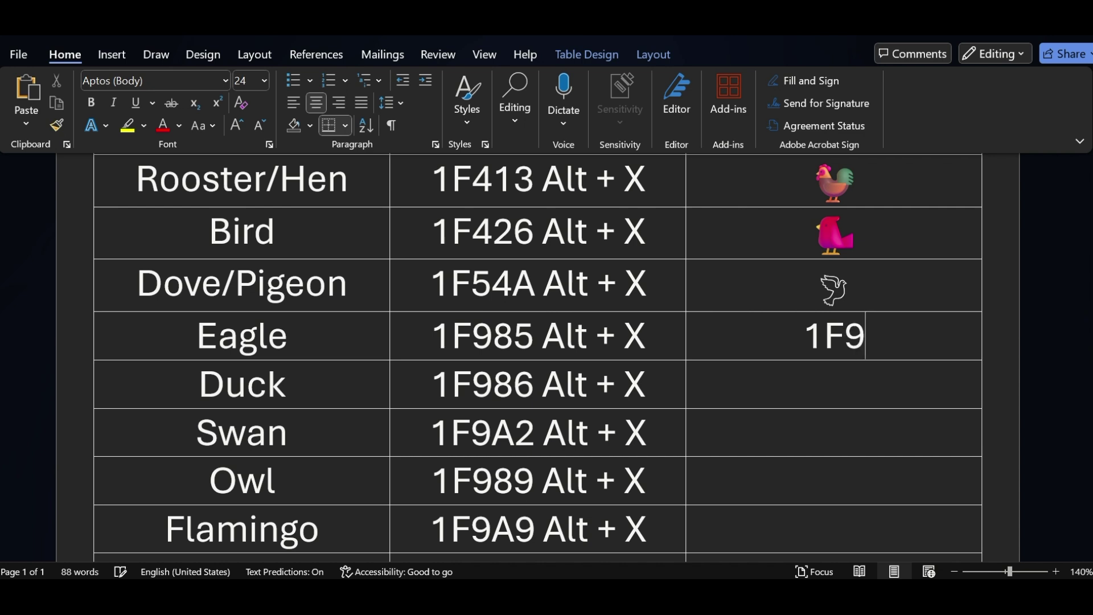
type("85")
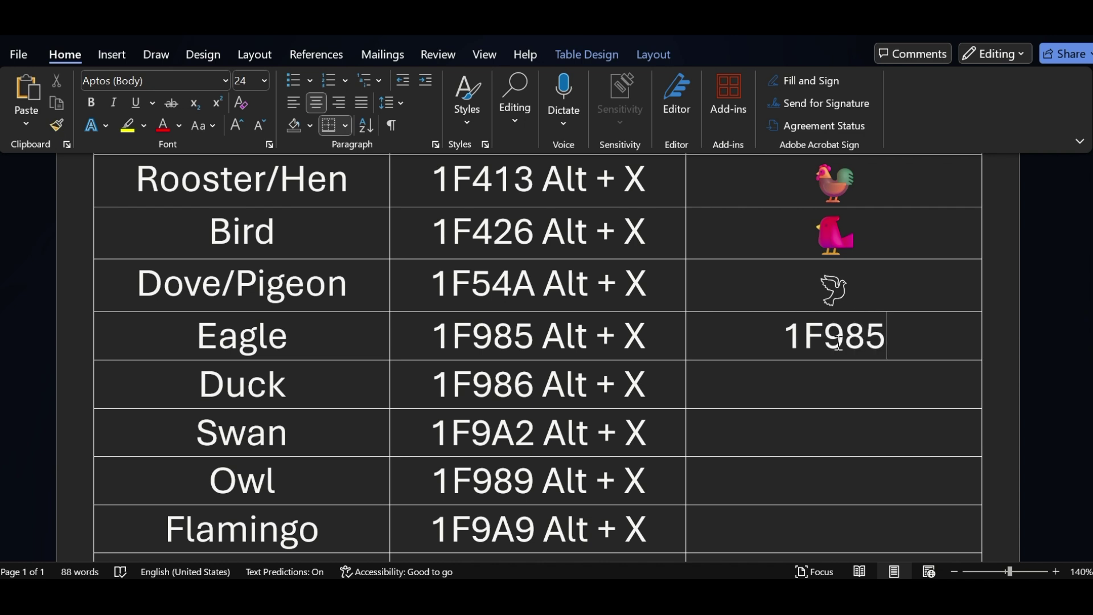
key("alt+x")
left_click(843, 393)
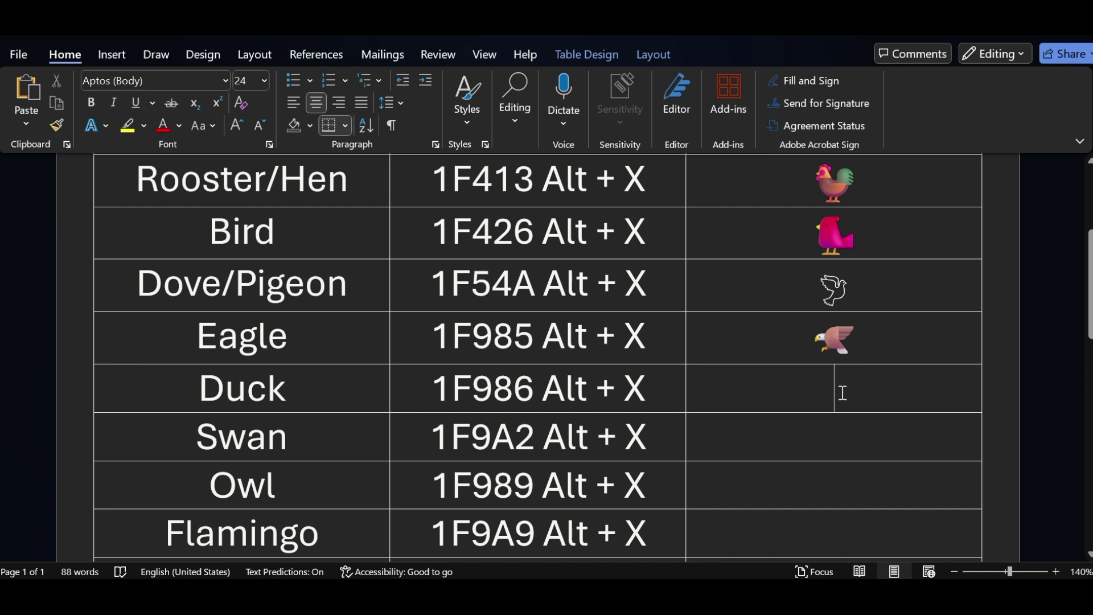
type("1F986")
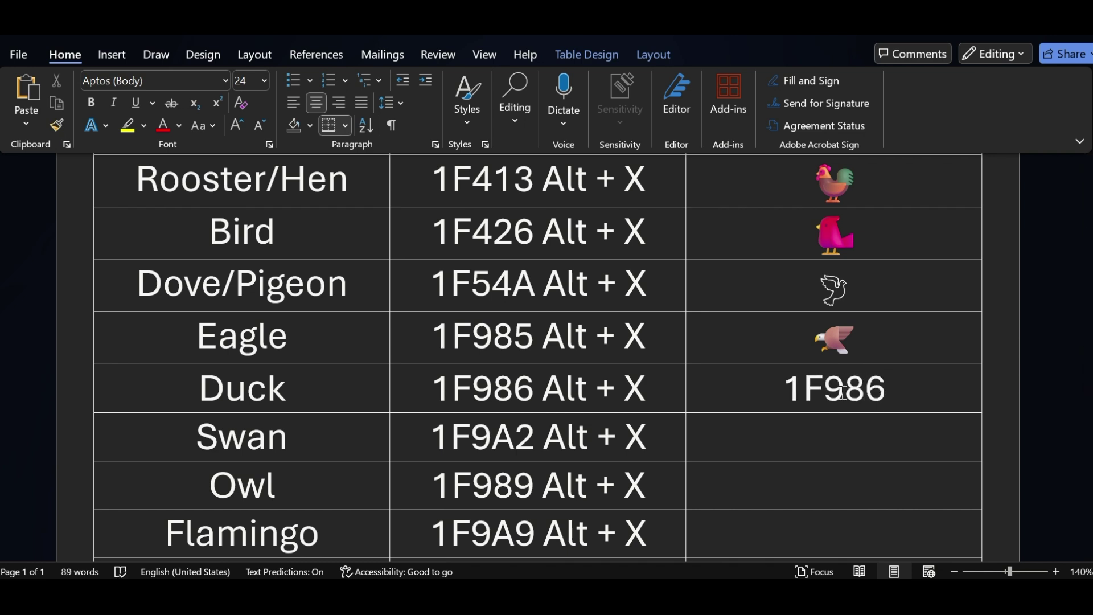
key("alt+x")
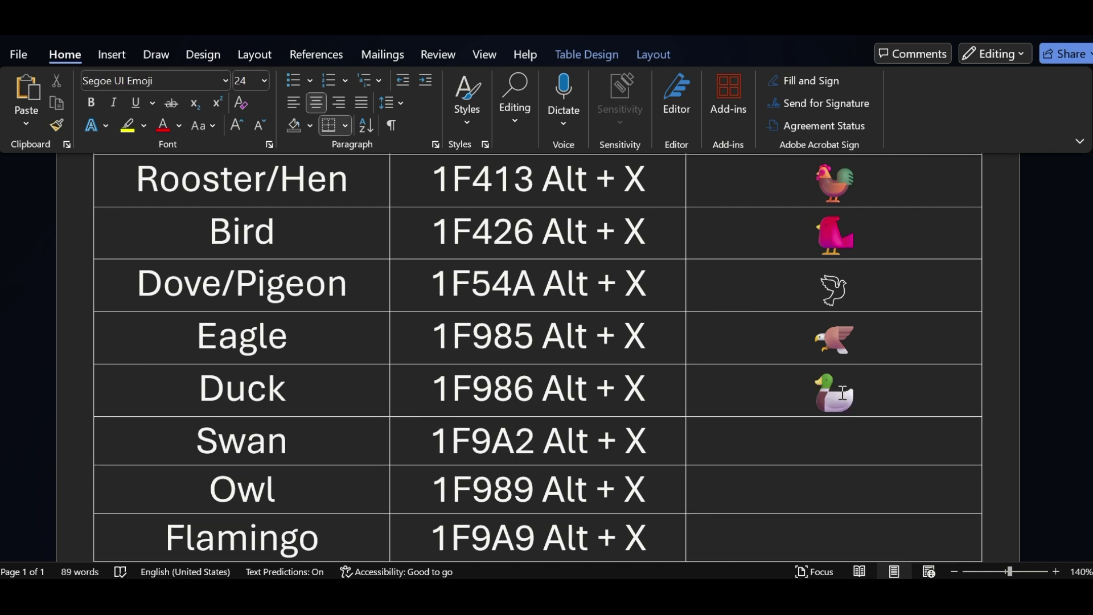
scroll(756, 426, "down", 2)
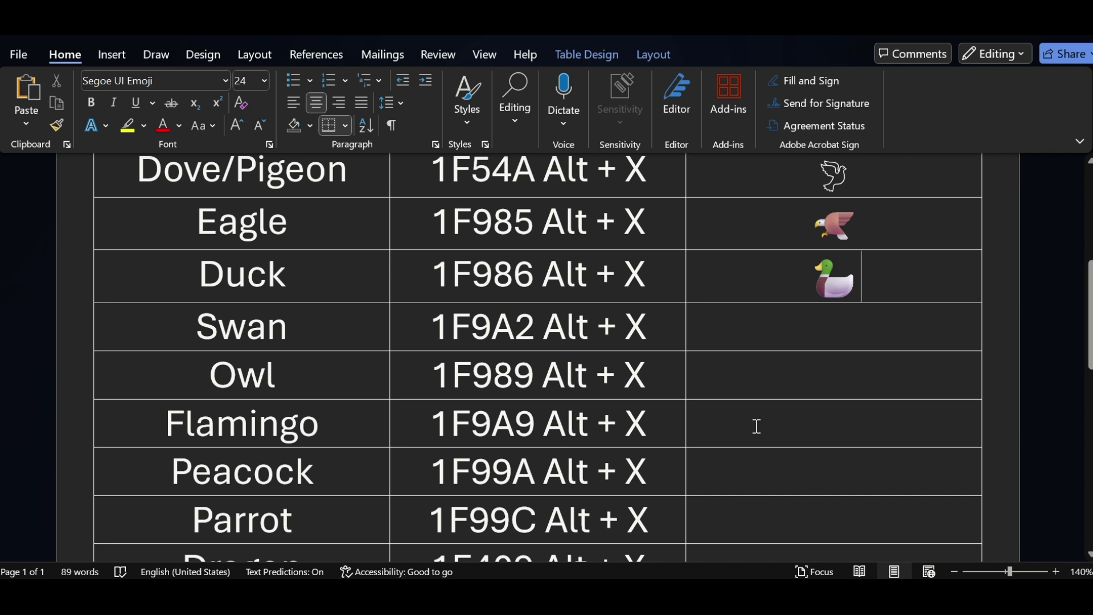
left_click(839, 323)
type("1F")
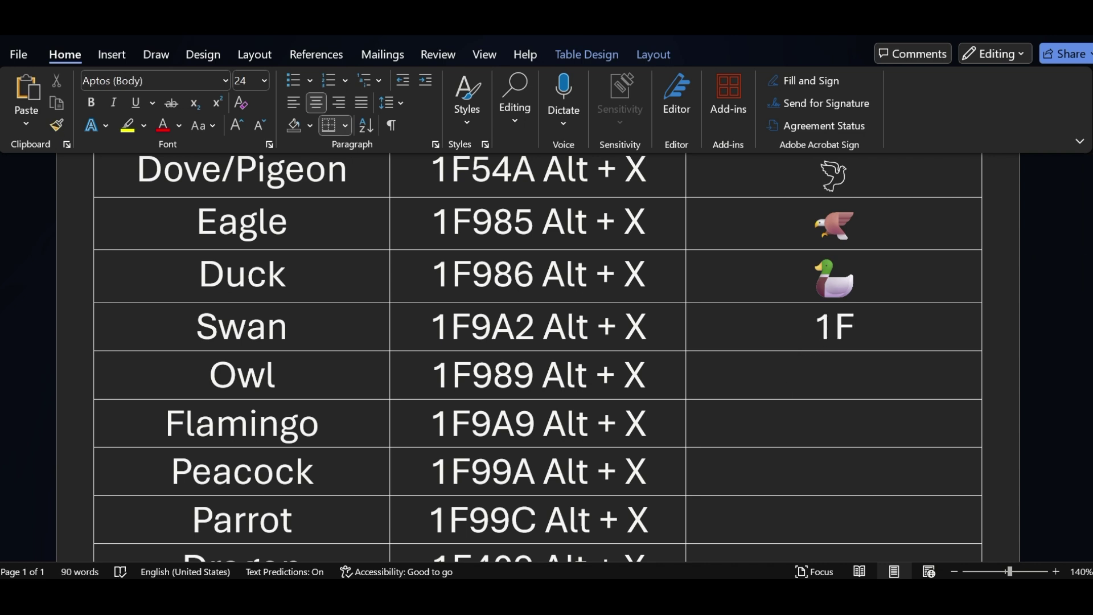
type("9A2")
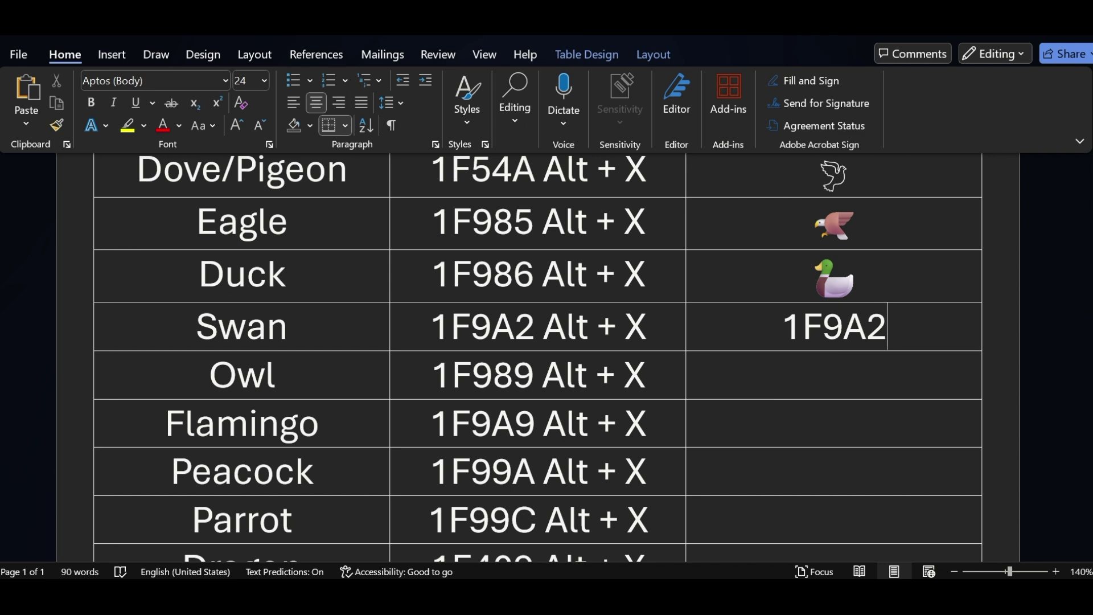
key("alt+x")
Step: Fill the Owl, Flamingo and Peacock SYMBOL cells using codes 1F989, 1F9A9 and 1F99A
left_click(837, 383)
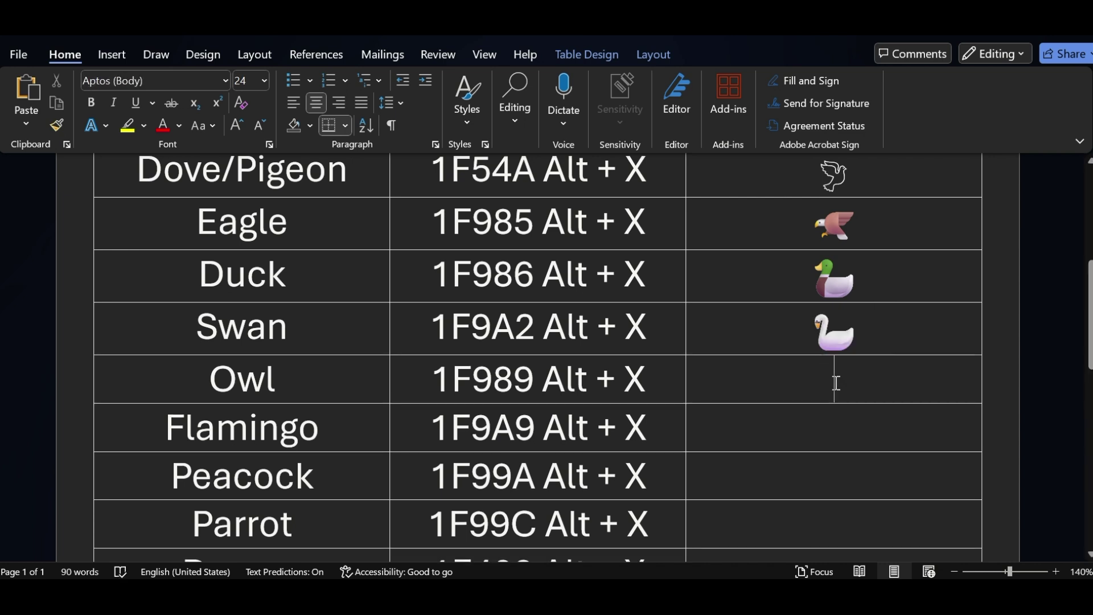
type("1F")
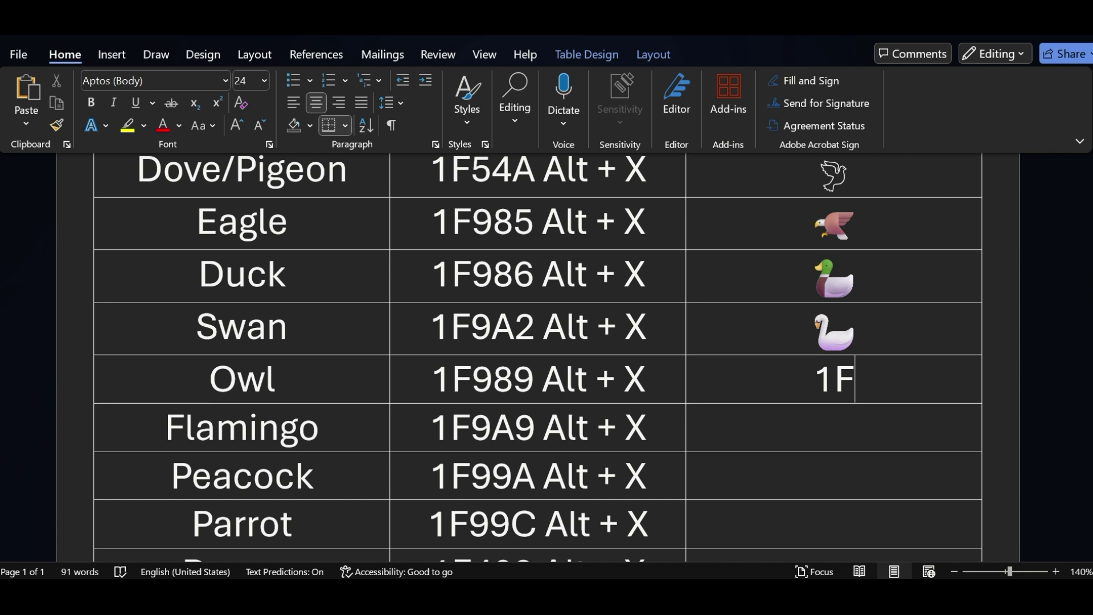
type("989")
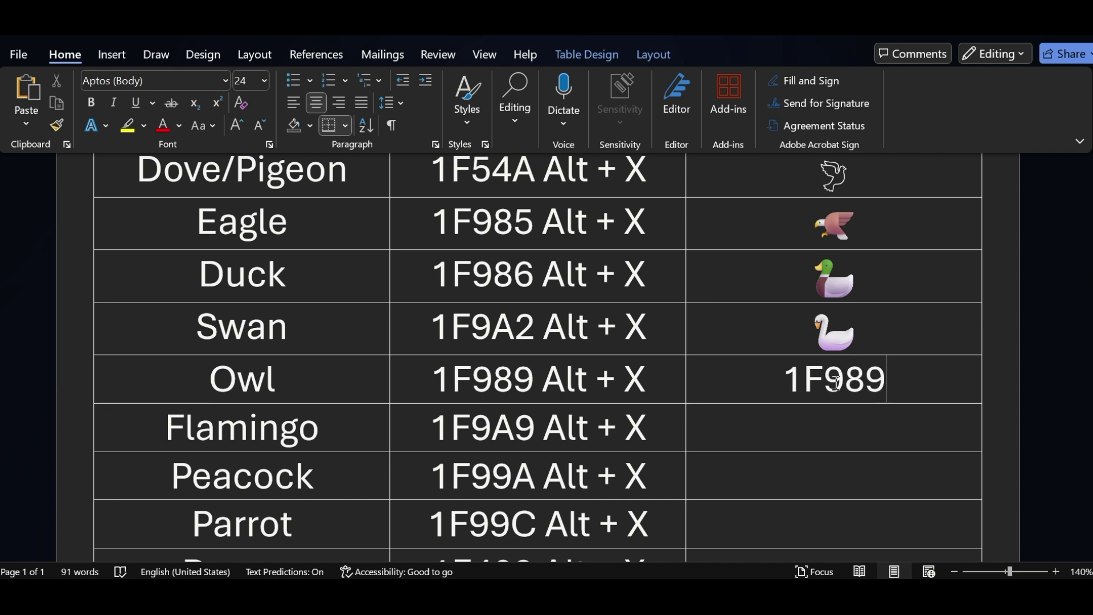
key("alt+x")
left_click(842, 439)
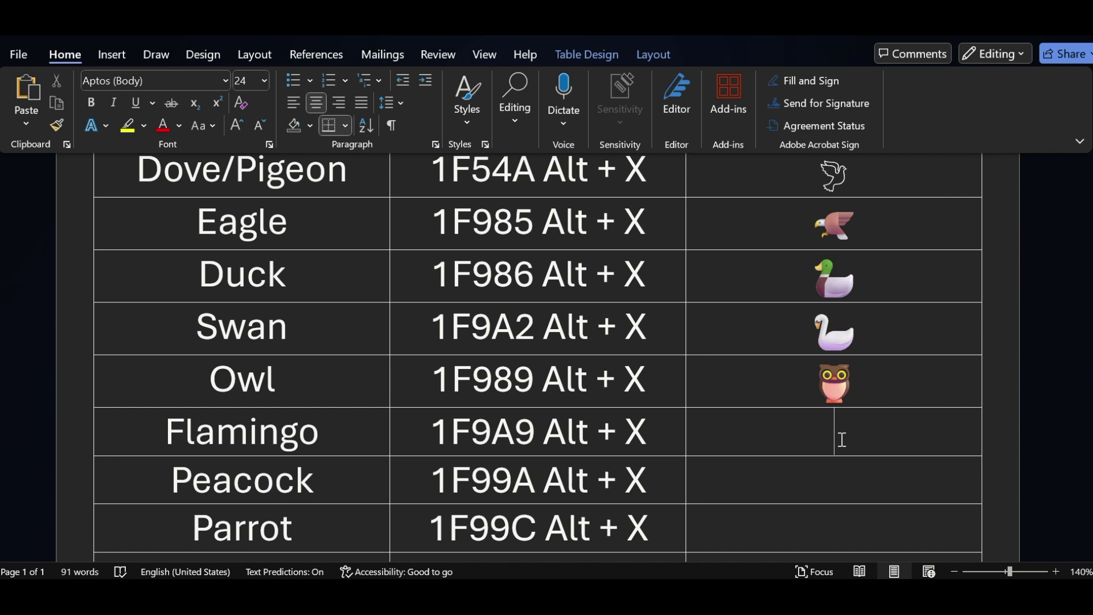
type("1F9A")
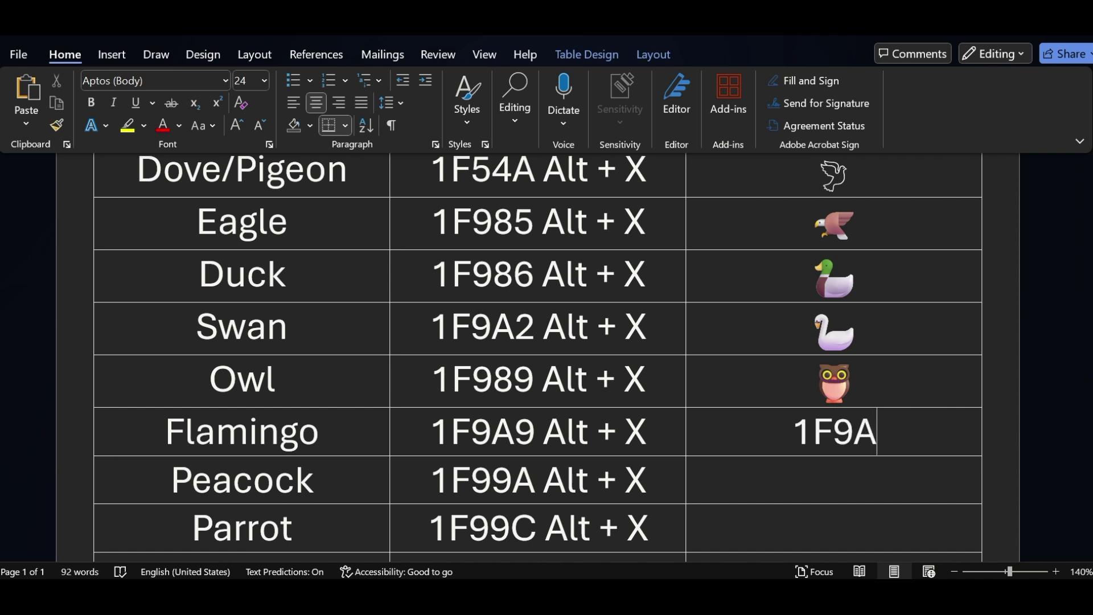
type("9")
key("alt+x")
scroll(842, 440, "down", 3)
left_click(843, 326)
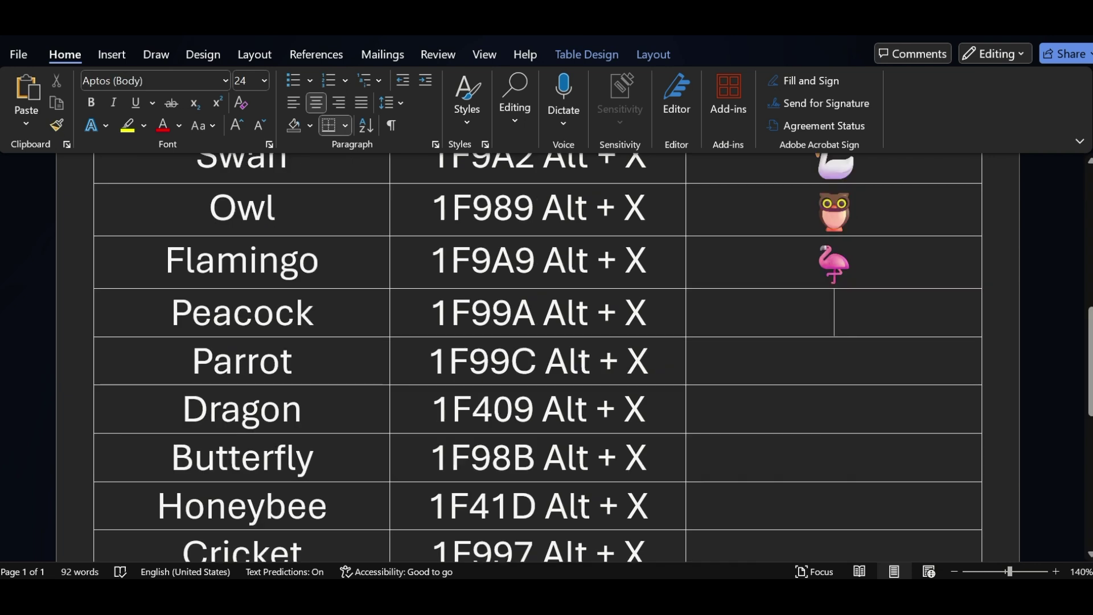
type("1F99A")
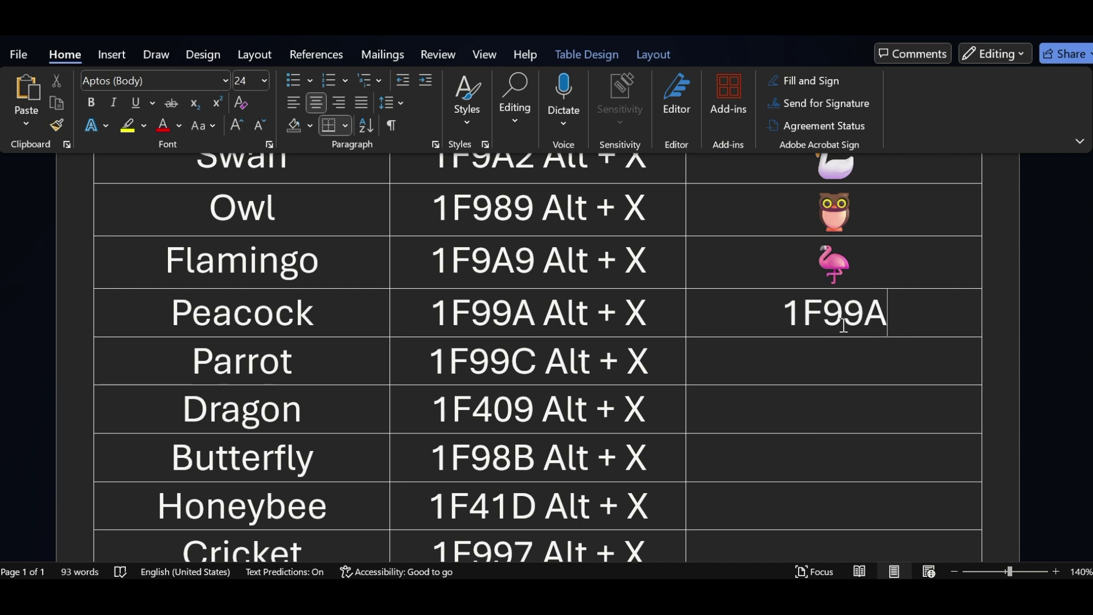
key("alt+x")
Step: Fill the Parrot, Dragon and Butterfly SYMBOL cells using codes 1F99C, 1F409 and 1F98B
left_click(838, 366)
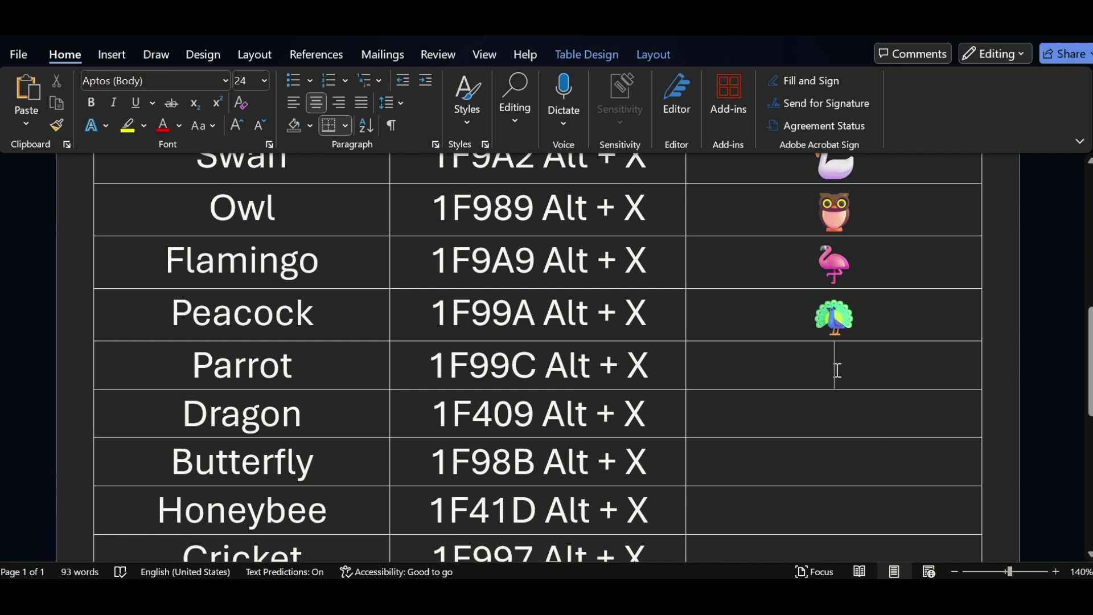
type("1F")
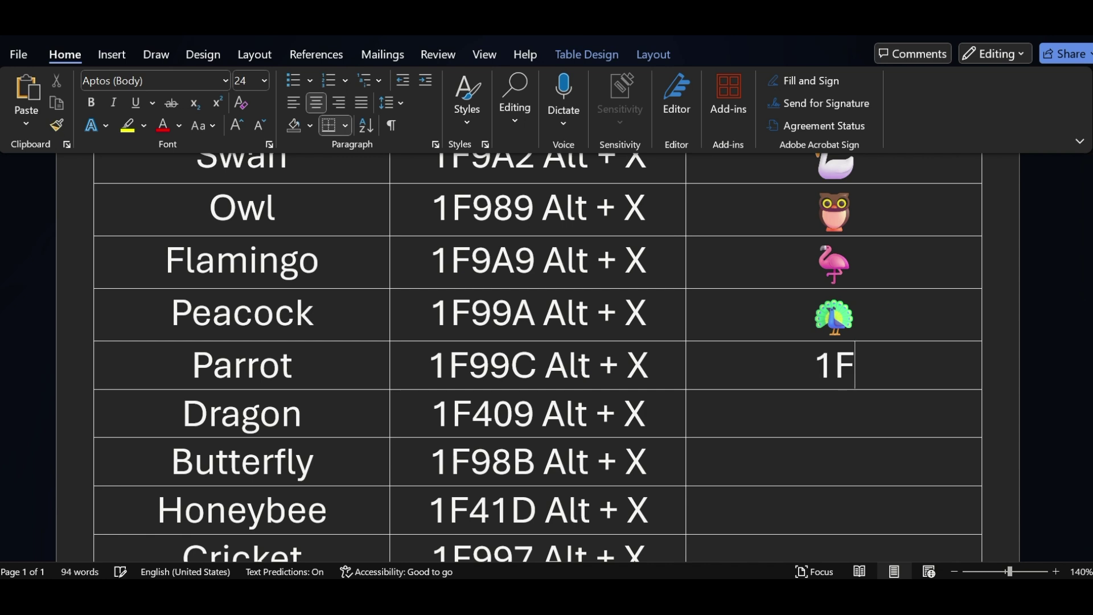
type("99C")
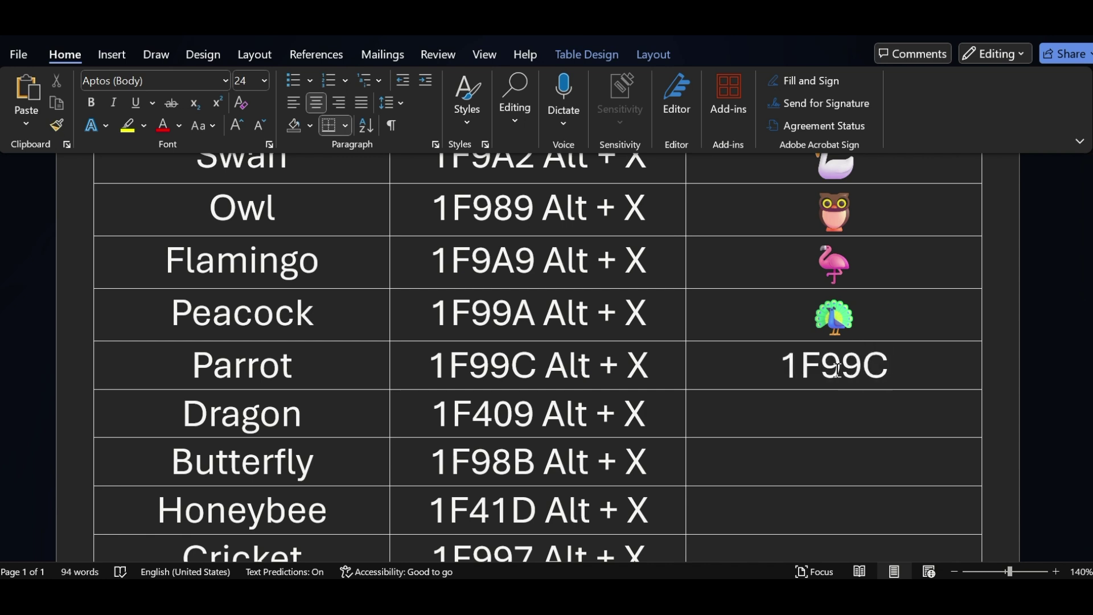
key("alt+x")
scroll(831, 418, "down", 1)
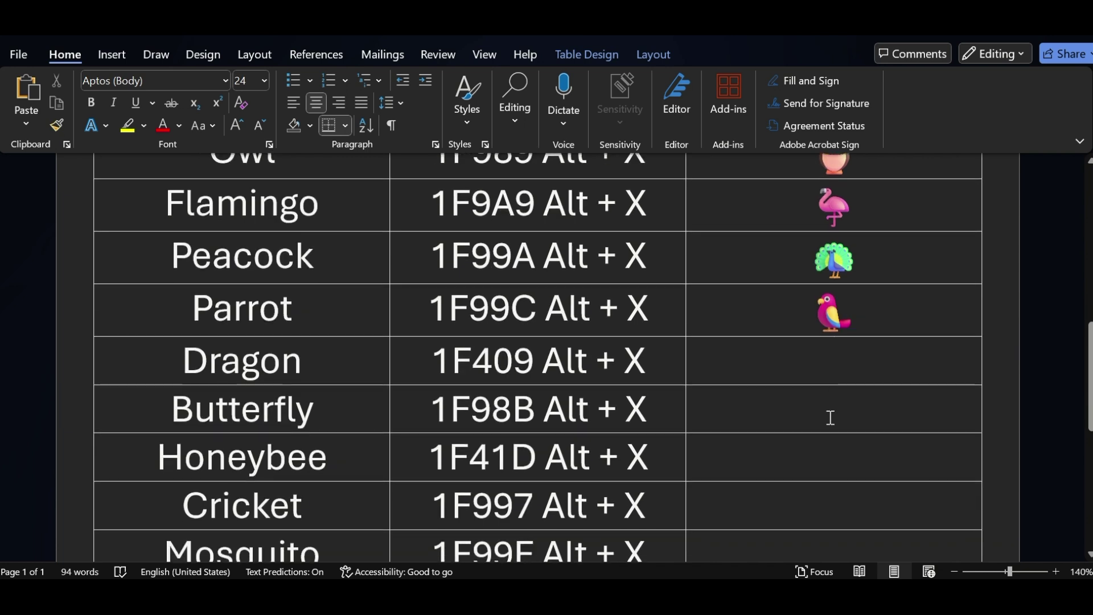
key("Down")
type("1F")
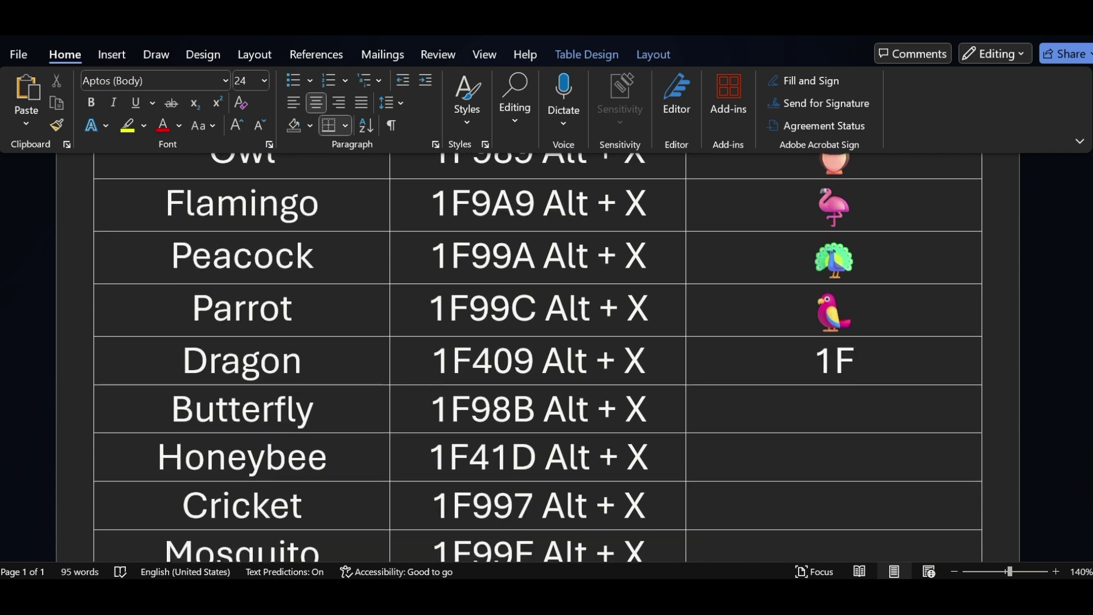
type("409")
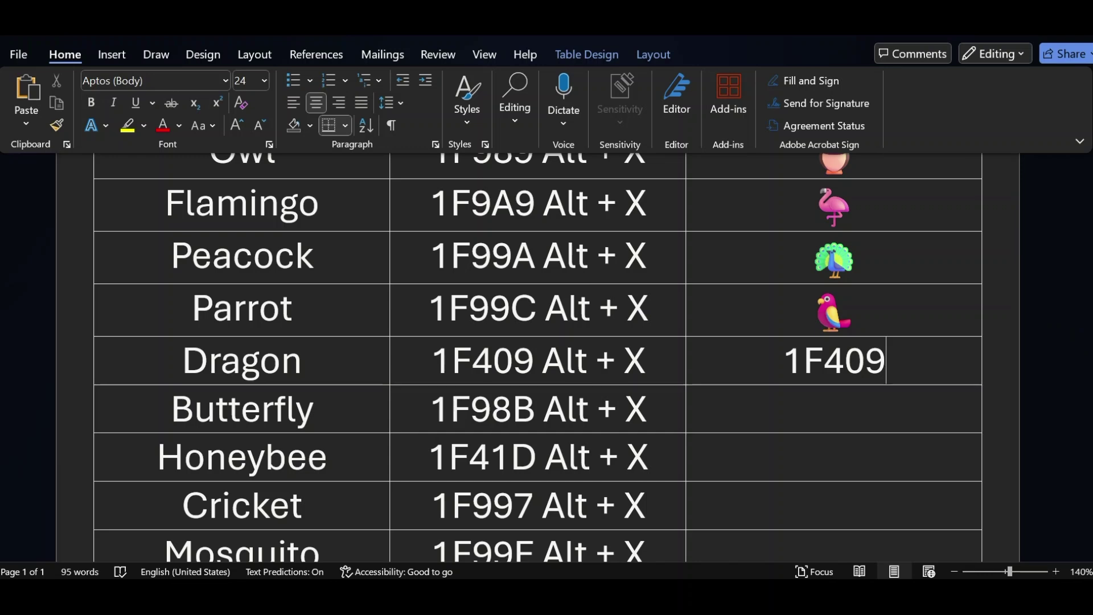
key("alt+x")
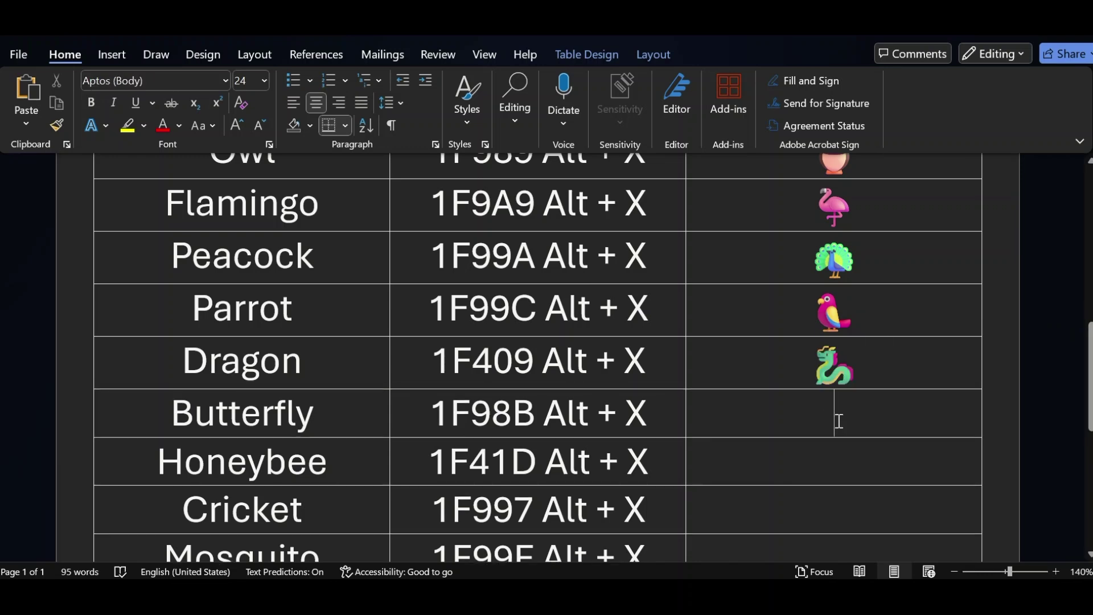
left_click(840, 421)
type("1F")
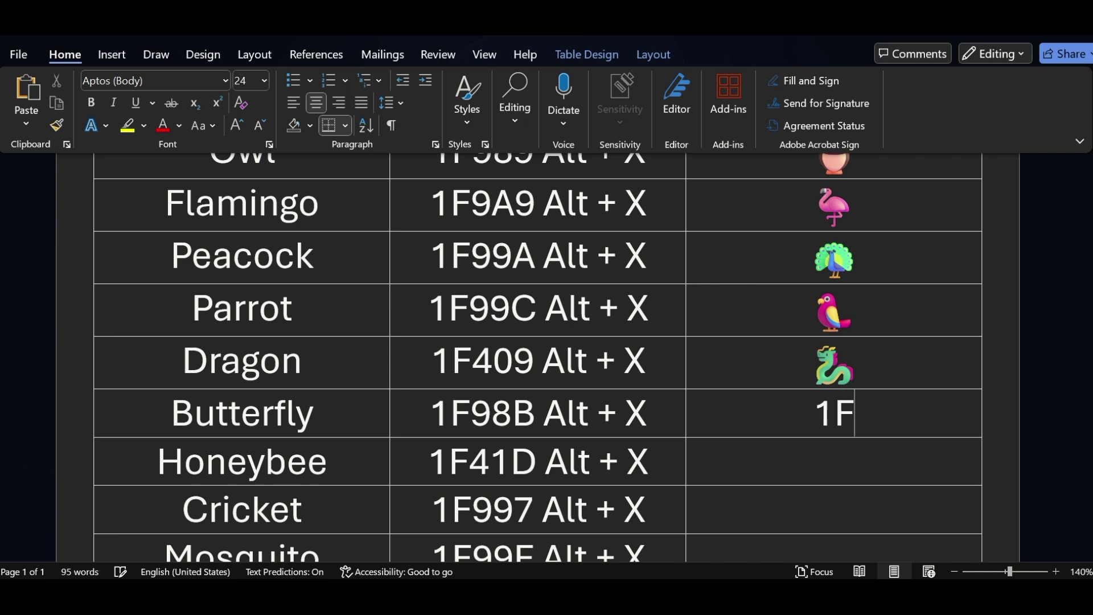
type("98")
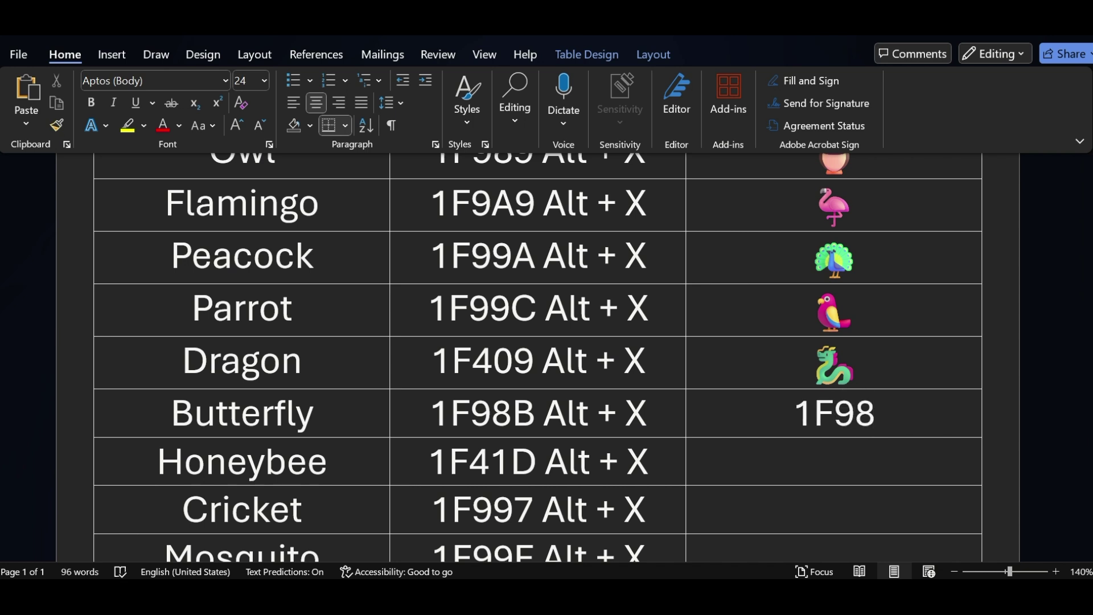
type("B")
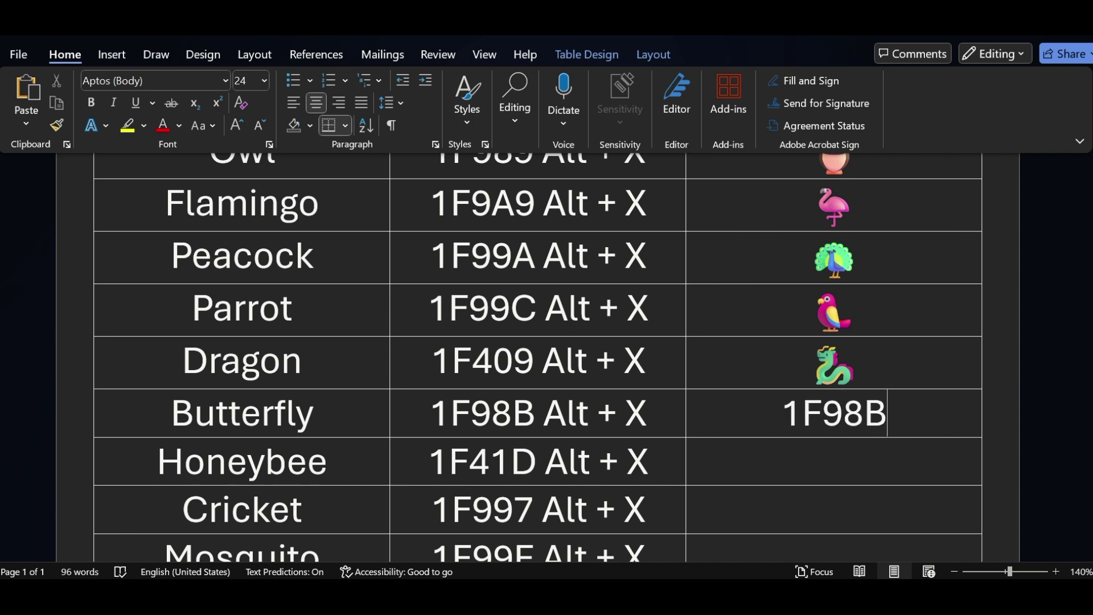
key("alt+x")
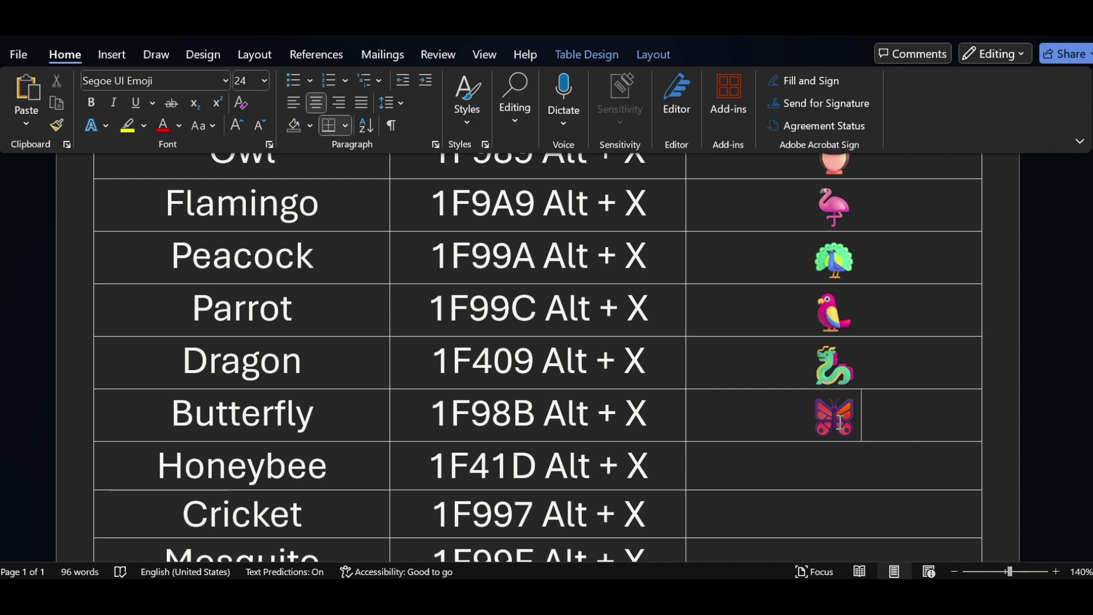
Step: Convert codes 1F41D, 1F997 and 1F99F into the bee, cricket and mosquito emoji with Alt+X
left_click(837, 466)
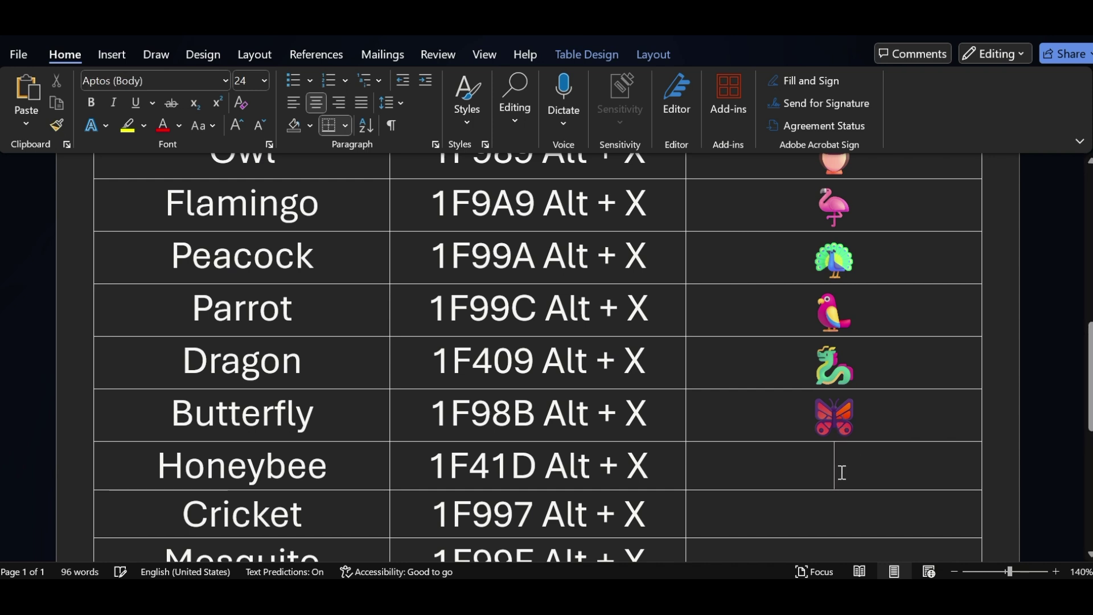
scroll(840, 473, "down", 2)
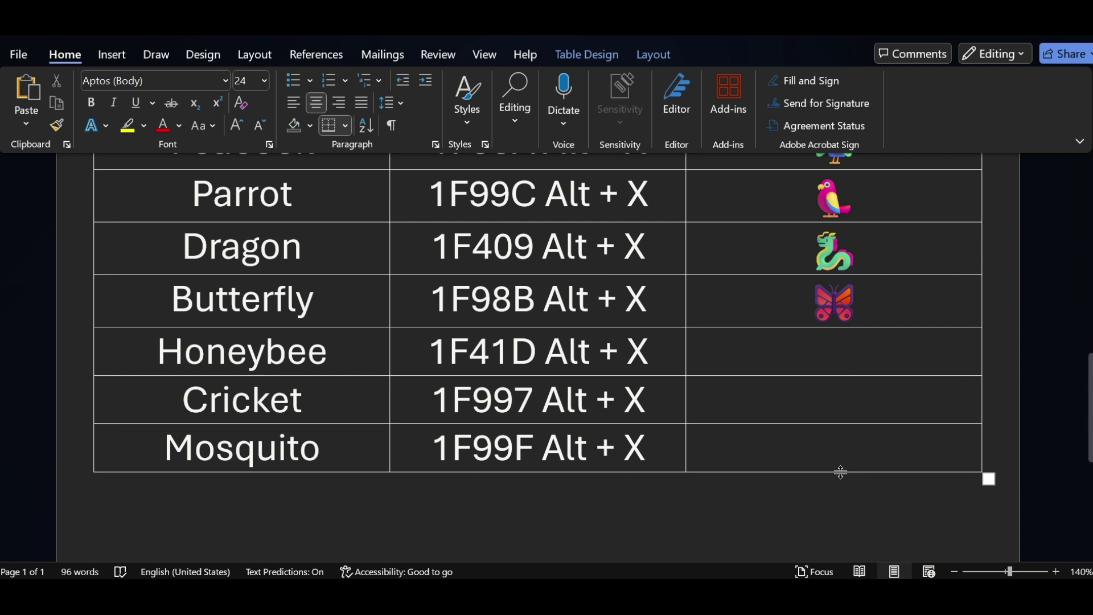
type("1F")
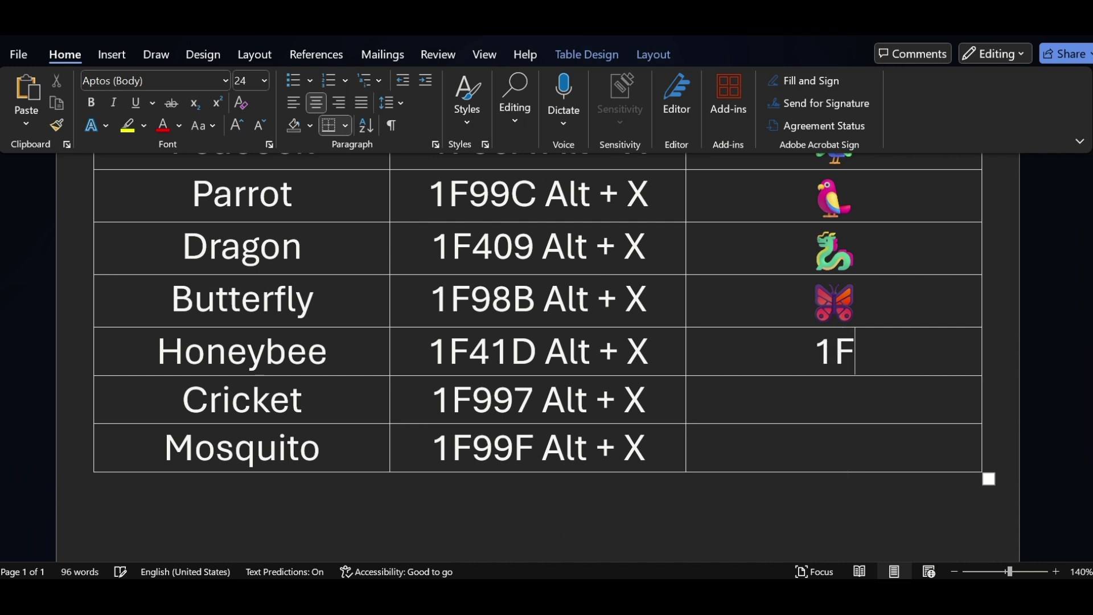
type("41")
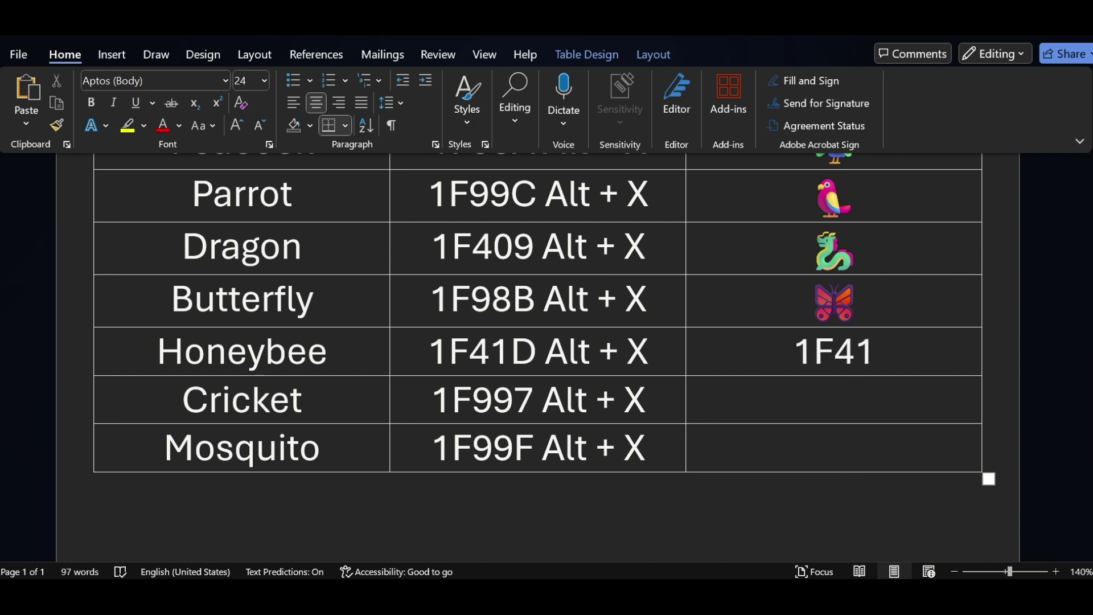
type("D")
key("alt+x")
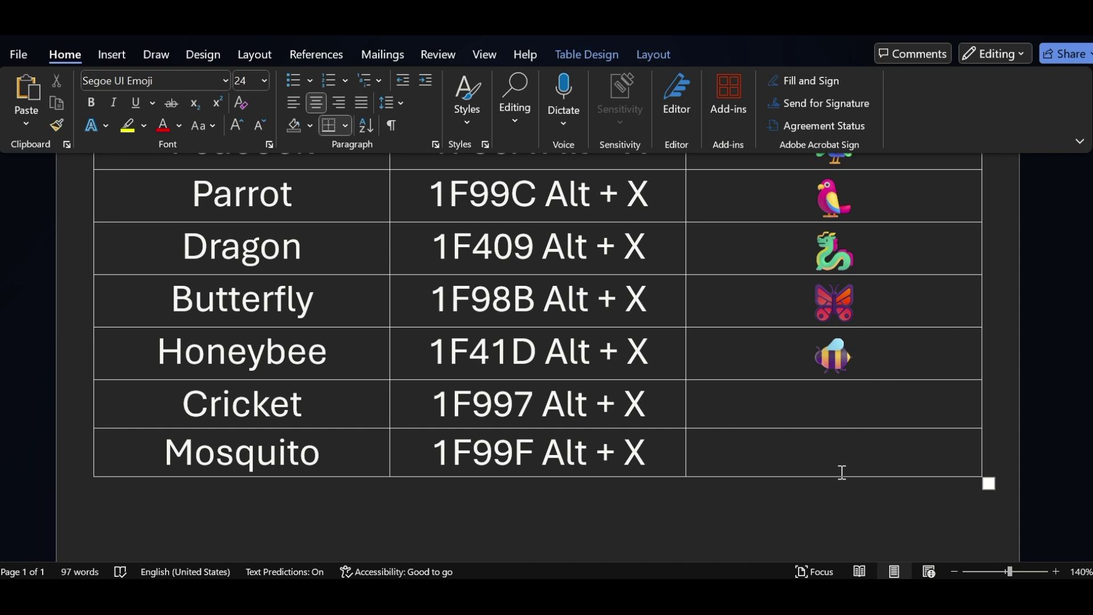
left_click(836, 411)
type("1F99")
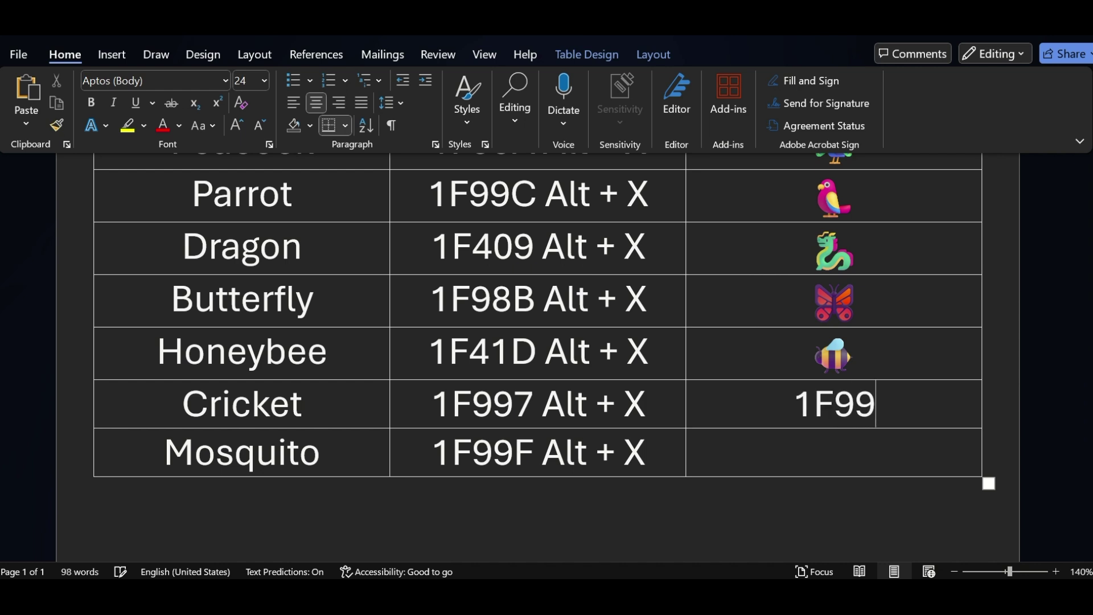
type("7")
key("alt+x")
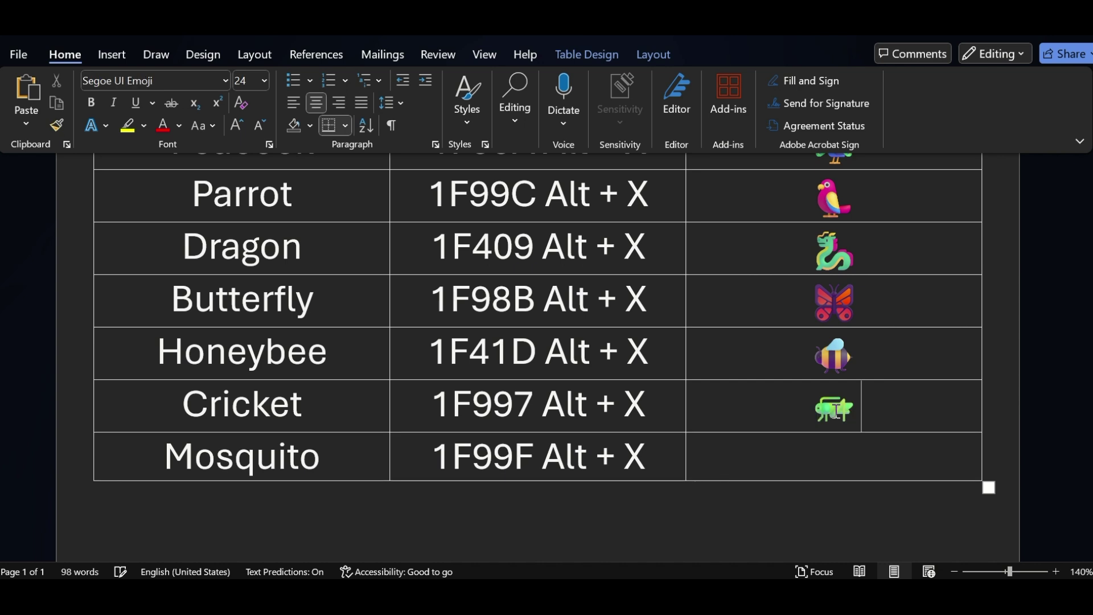
left_click(835, 459)
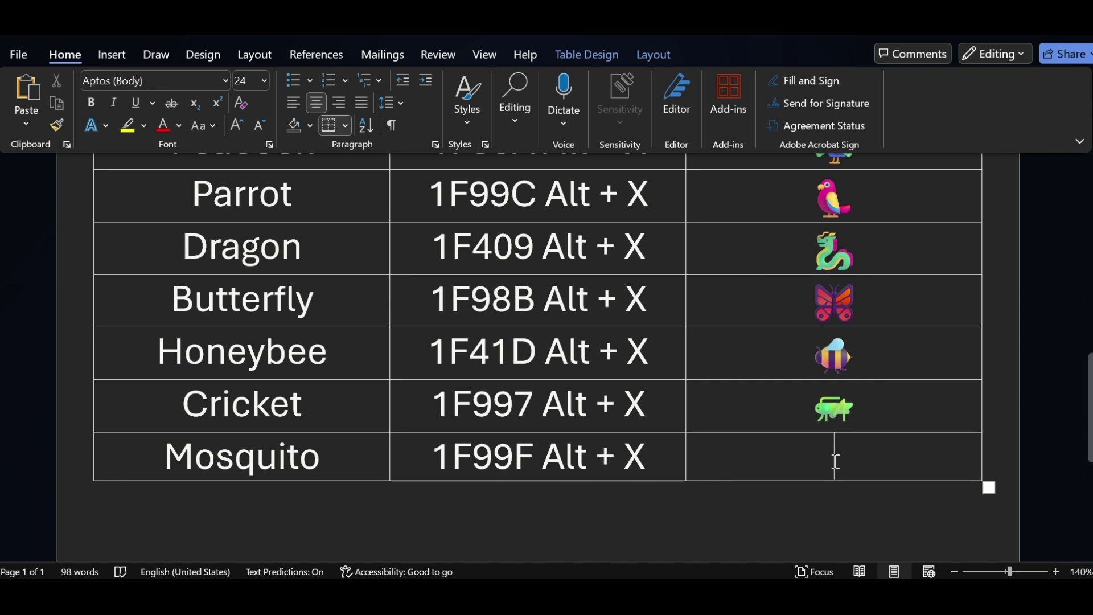
type("1F")
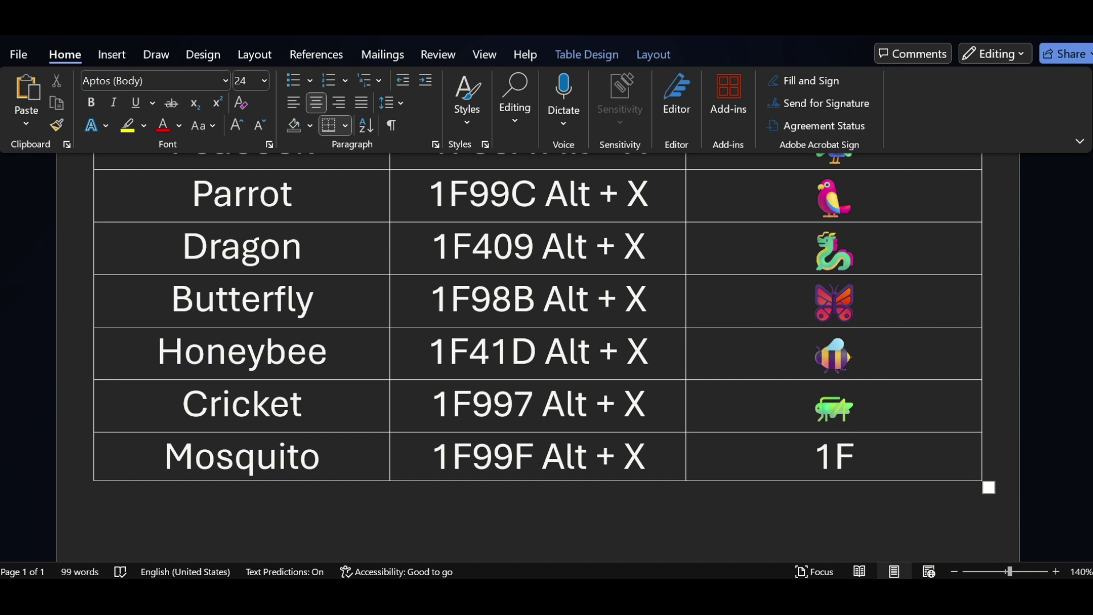
type("99F")
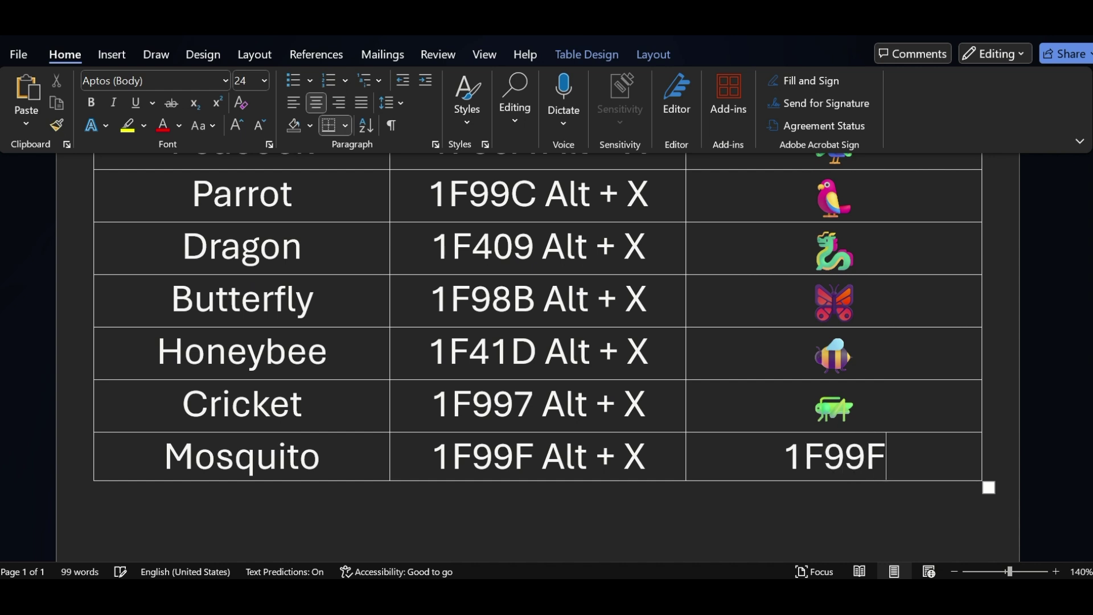
key("alt+x")
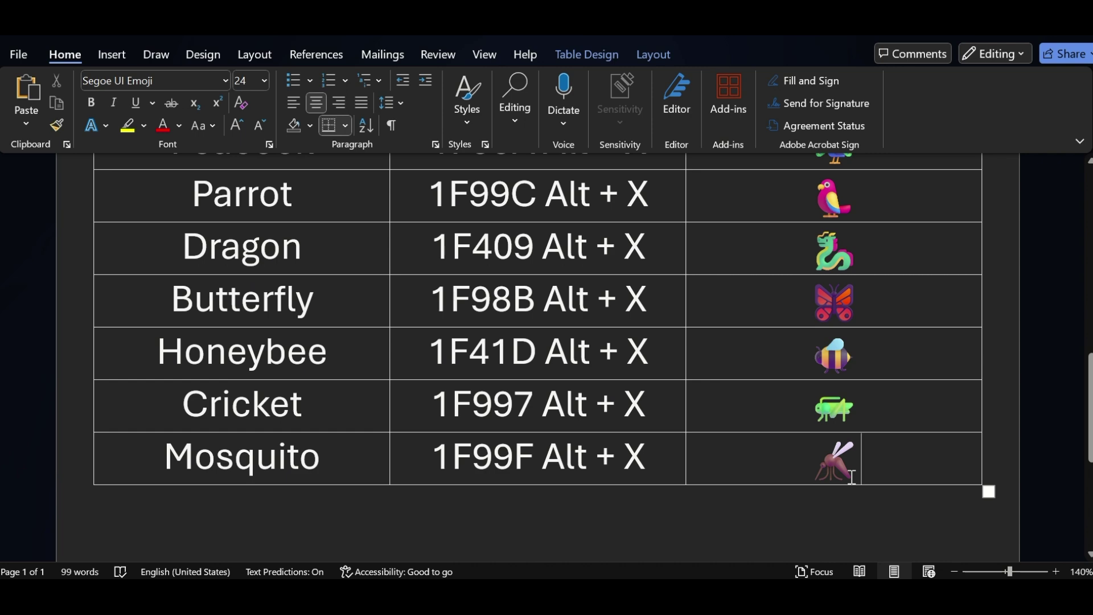
scroll(855, 473, "up", 8)
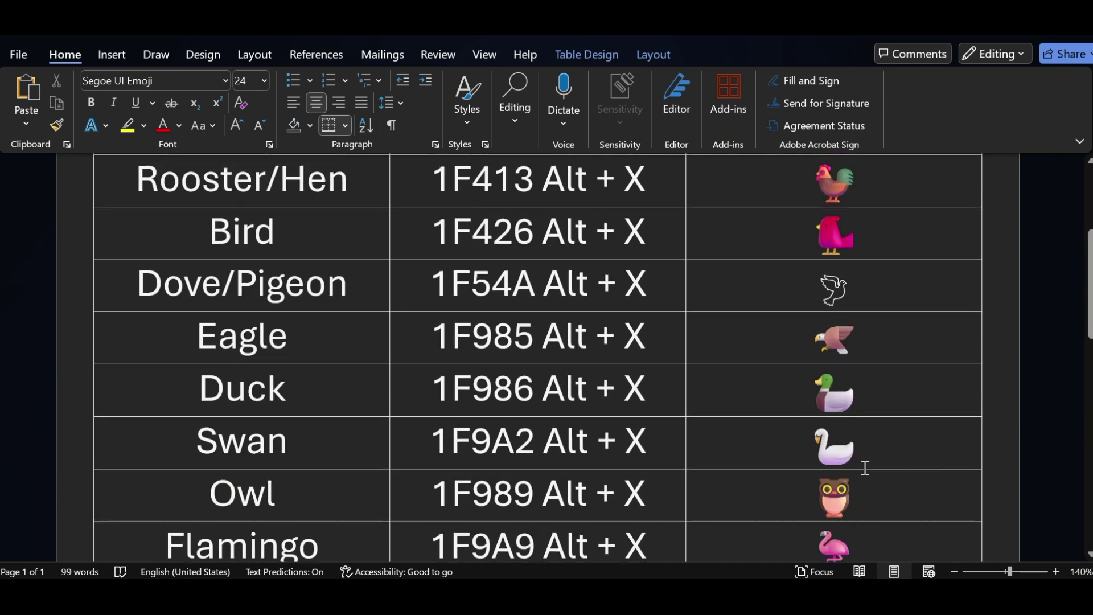
scroll(865, 467, "up", 4)
scroll(864, 466, "down", 2)
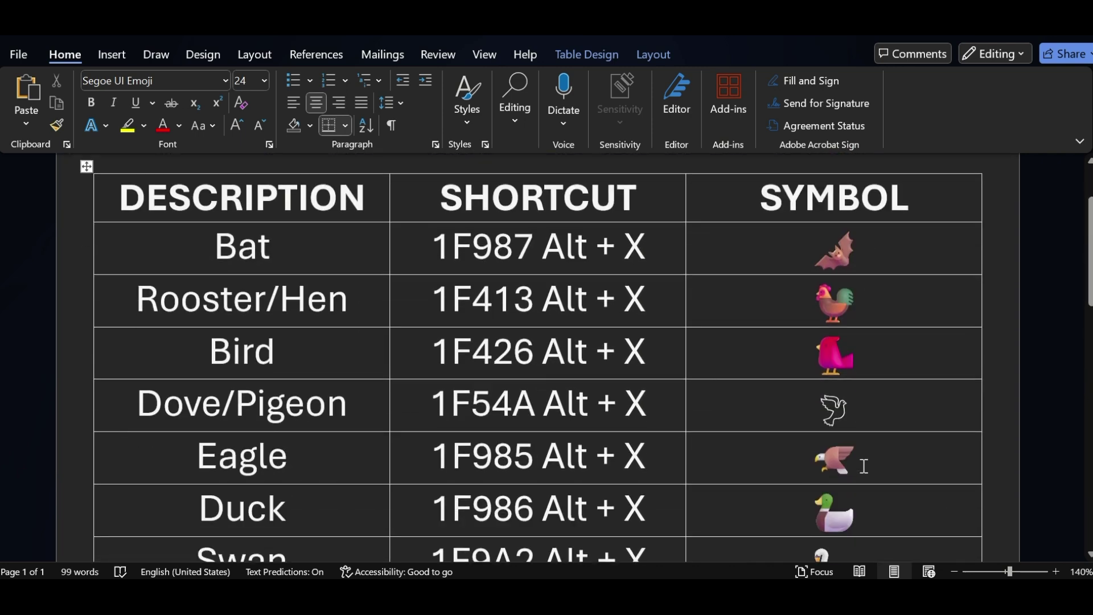
scroll(864, 466, "down", 1)
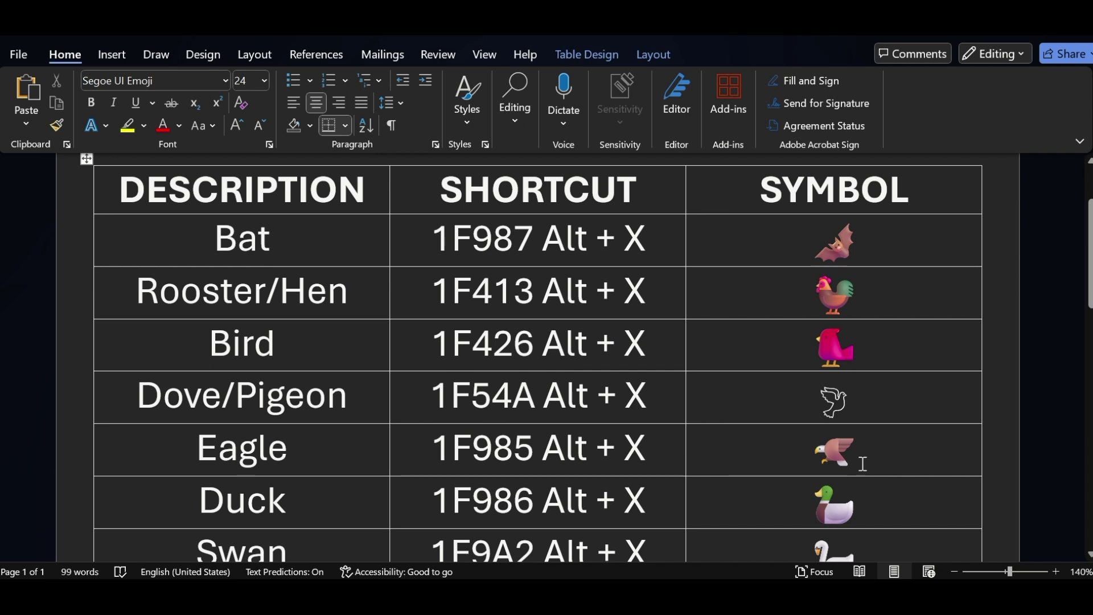